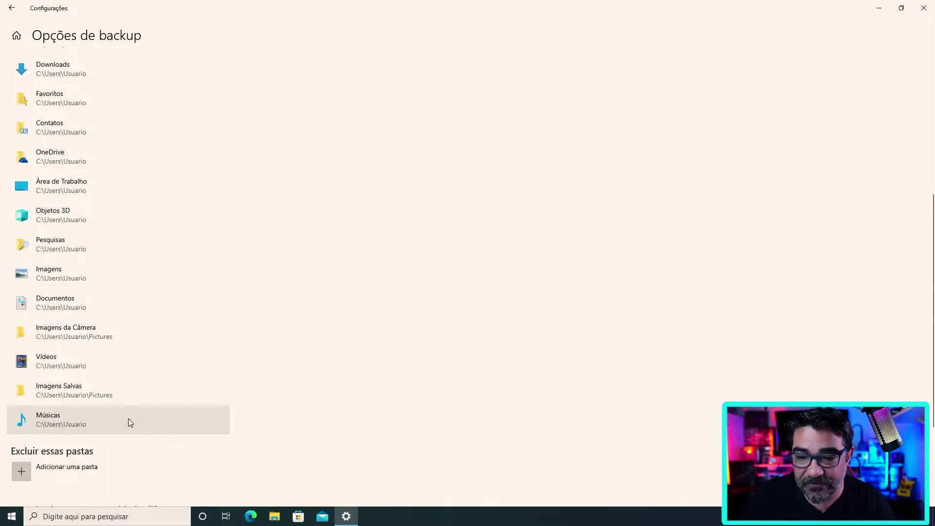
- Remove the Imagens Salvas and Links folders from the list of backed-up folders
{"action": "left_click", "coordinate": [126, 386]}
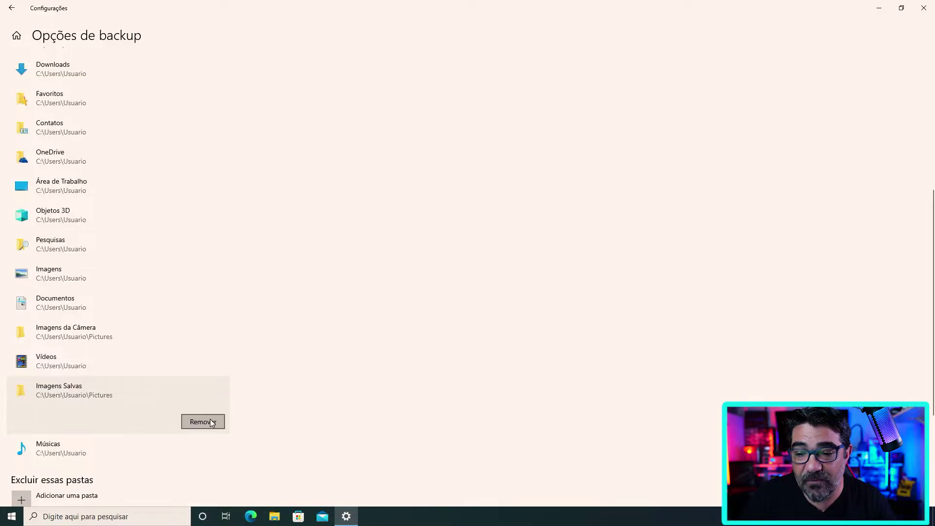
{"action": "left_click", "coordinate": [211, 422]}
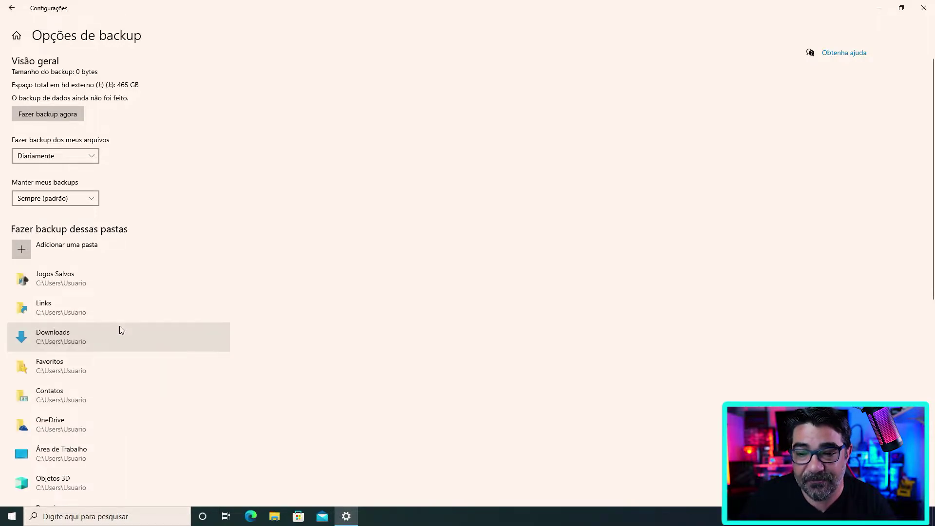
{"action": "left_click", "coordinate": [90, 313]}
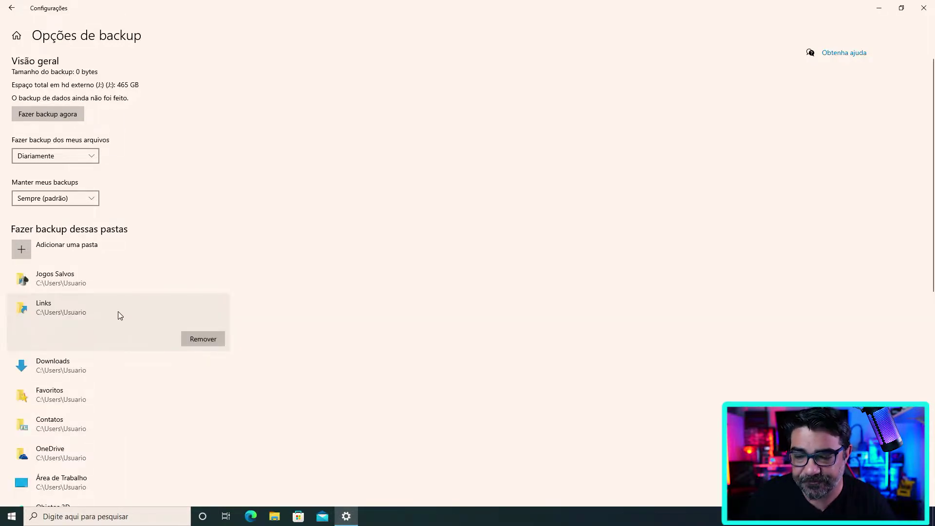
{"action": "left_click", "coordinate": [200, 339]}
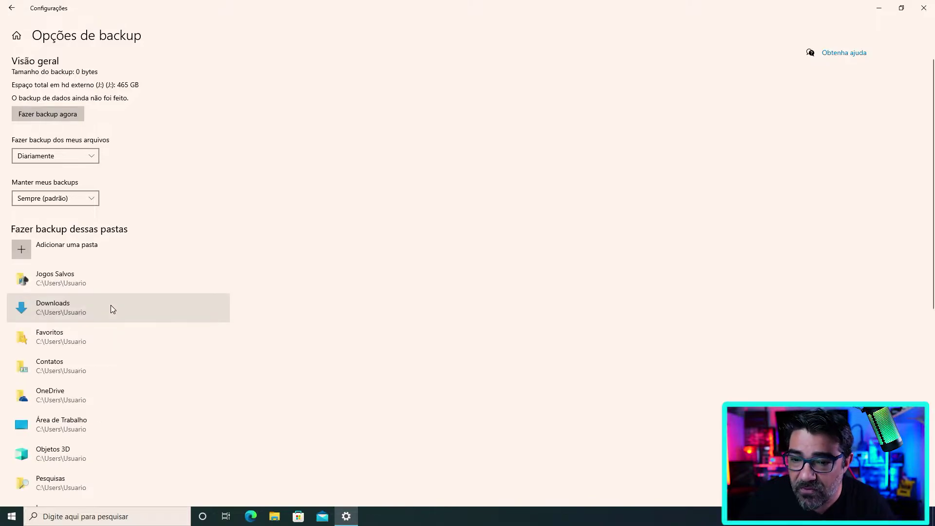
- Remove the Favoritos and OneDrive folders from the list of backed-up folders
{"action": "left_click", "coordinate": [137, 338]}
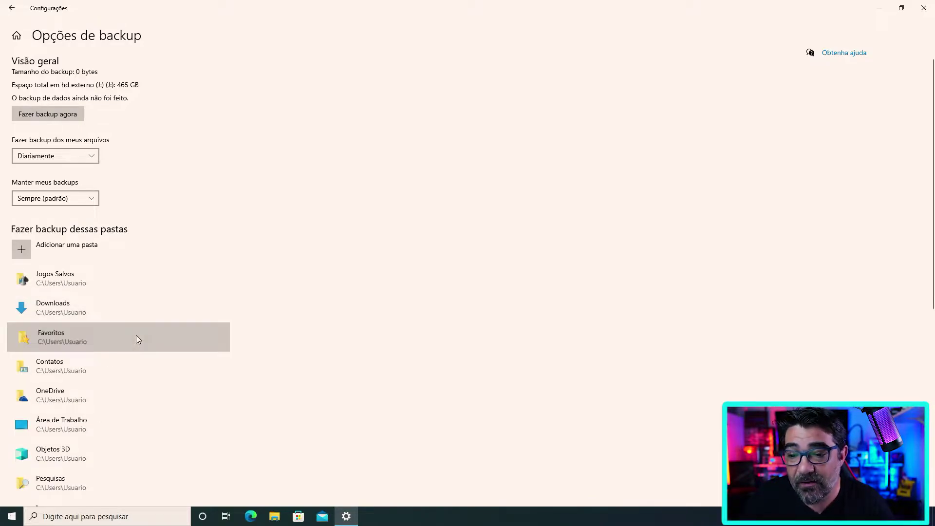
{"action": "left_click", "coordinate": [214, 366]}
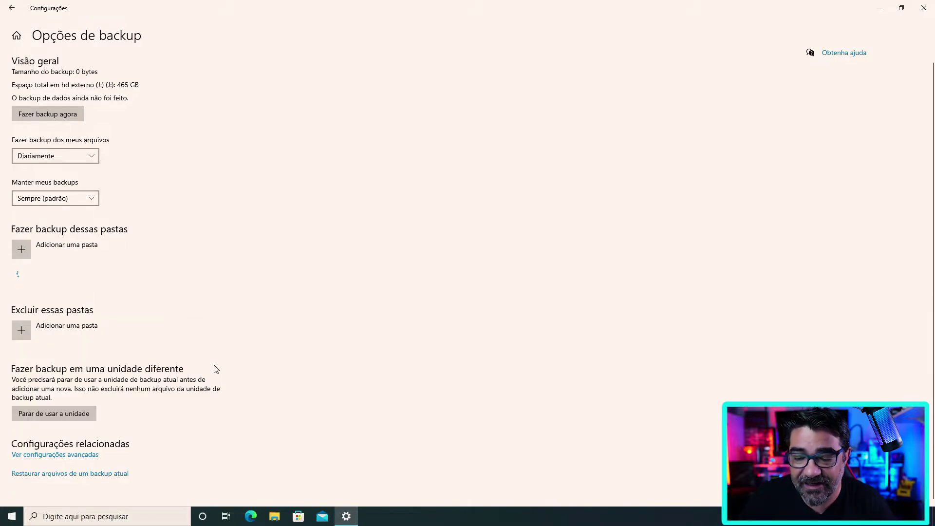
{"action": "left_click", "coordinate": [123, 361]}
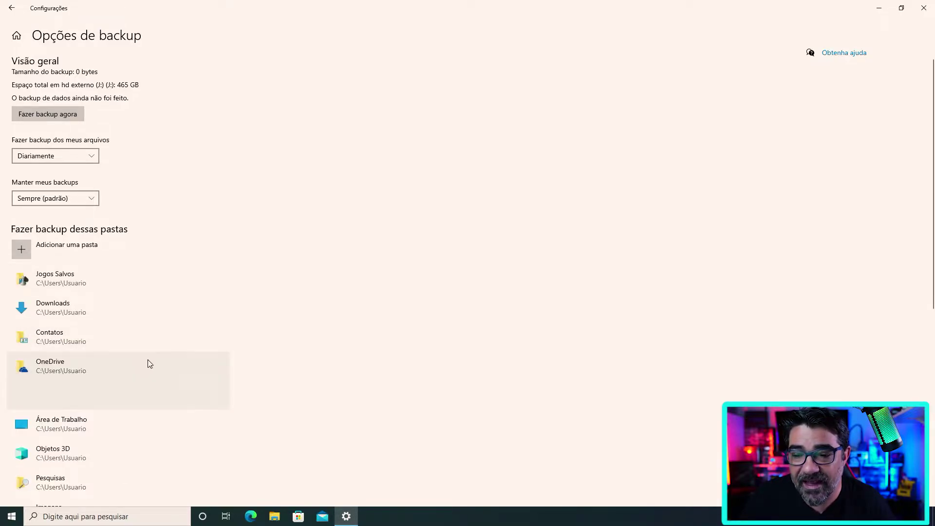
{"action": "left_click", "coordinate": [211, 393]}
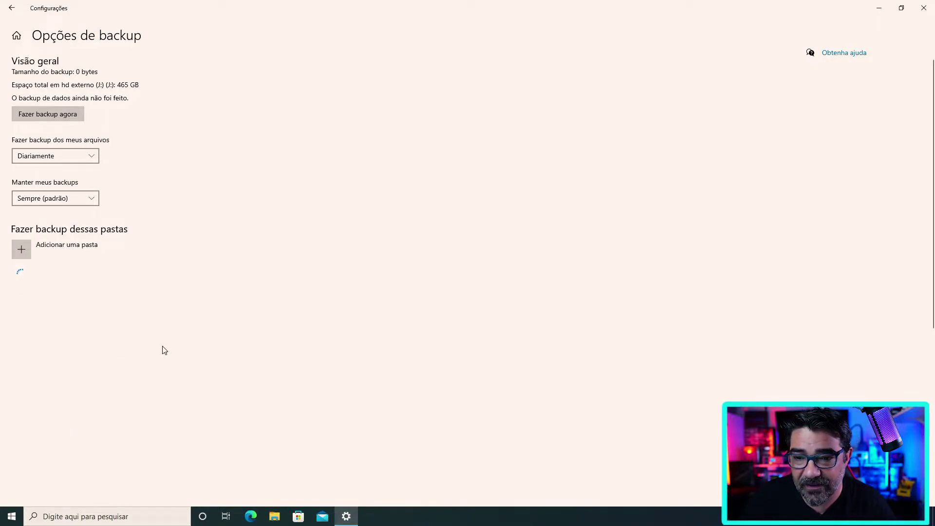
- Remove the Objetos 3D and Pesquisas folders from the list of backed-up folders
{"action": "scroll", "coordinate": [158, 355], "scroll_direction": "down", "scroll_amount": 3}
{"action": "left_click", "coordinate": [140, 265]}
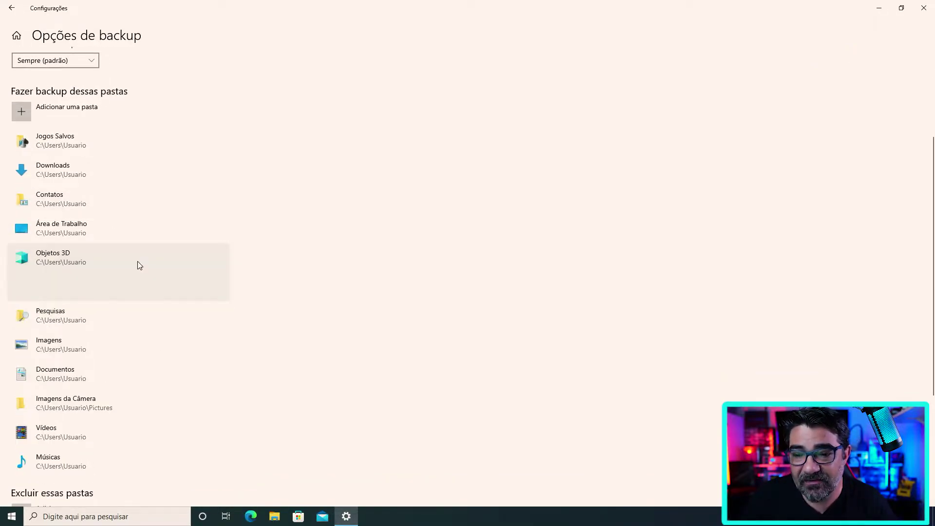
{"action": "left_click", "coordinate": [205, 285]}
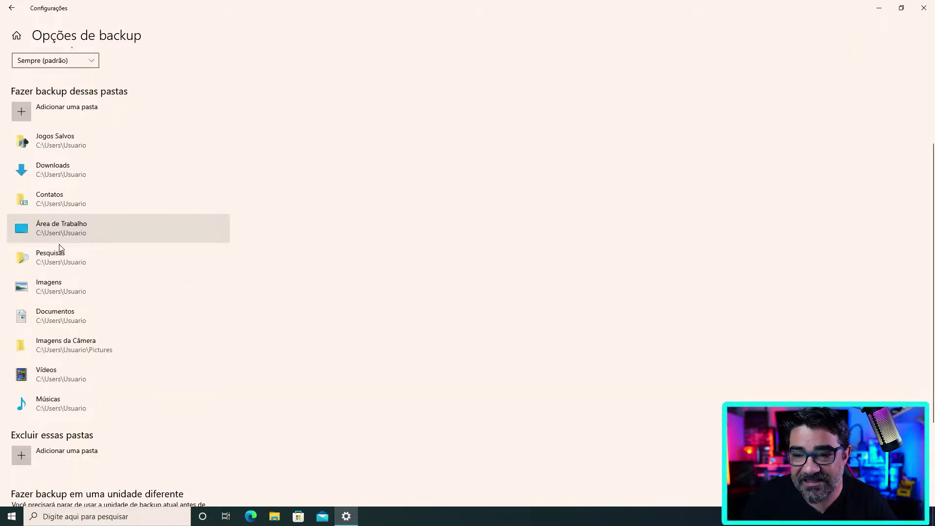
{"action": "left_click", "coordinate": [77, 252]}
{"action": "left_click", "coordinate": [191, 291]}
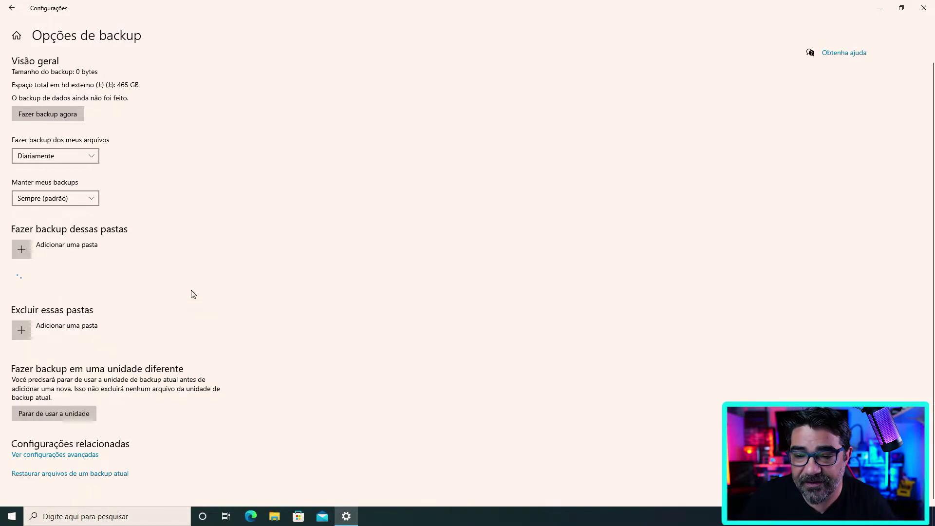
- Remove the Imagens da Câmera and Vídeos folders from the list of backed-up folders
{"action": "left_click", "coordinate": [164, 446]}
{"action": "left_click", "coordinate": [205, 441]}
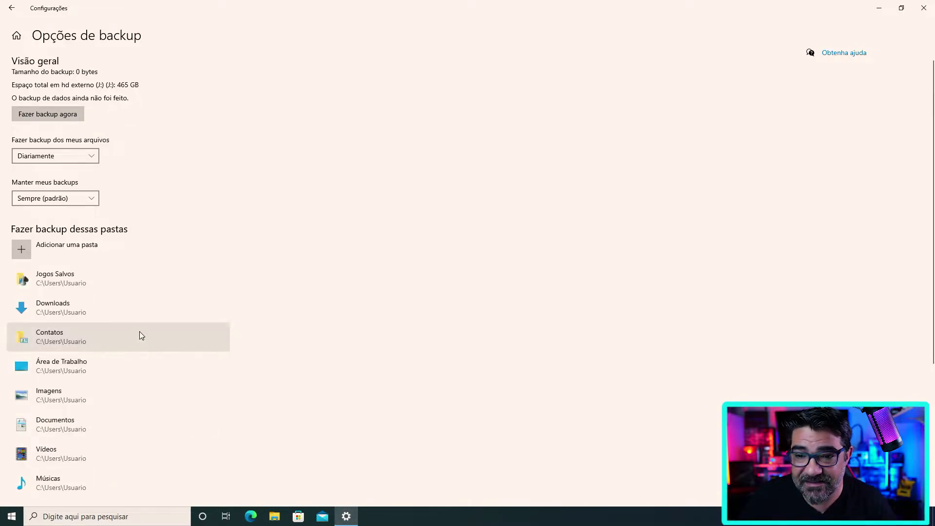
{"action": "scroll", "coordinate": [139, 335], "scroll_direction": "down", "scroll_amount": 4}
{"action": "left_click", "coordinate": [154, 257]}
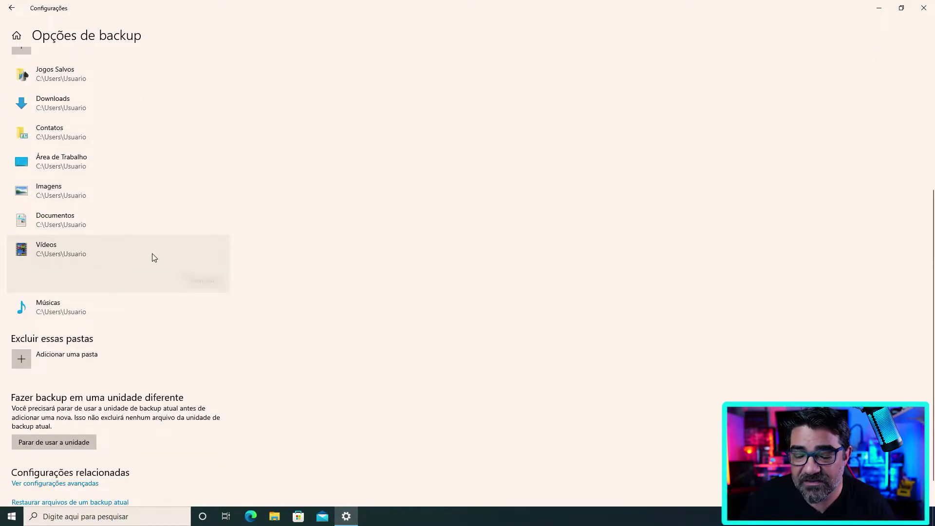
{"action": "left_click", "coordinate": [188, 279]}
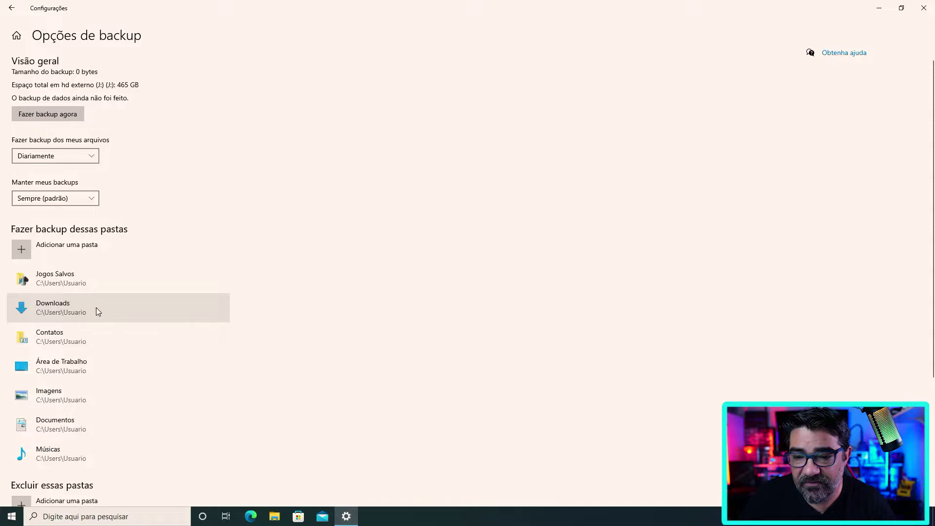
- Remove the Contatos and Jogos Salvos folders from the list of backed-up folders
{"action": "scroll", "coordinate": [95, 312], "scroll_direction": "down", "scroll_amount": 1}
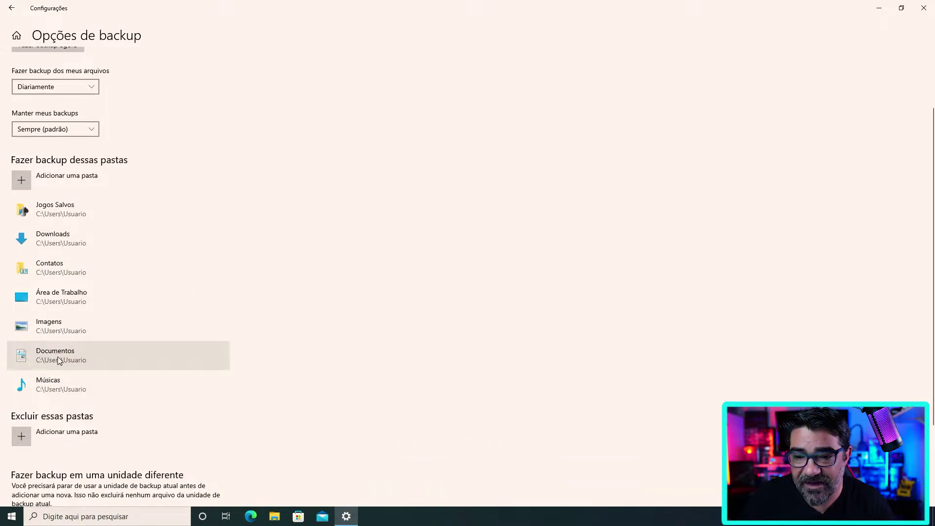
{"action": "left_click", "coordinate": [69, 267]}
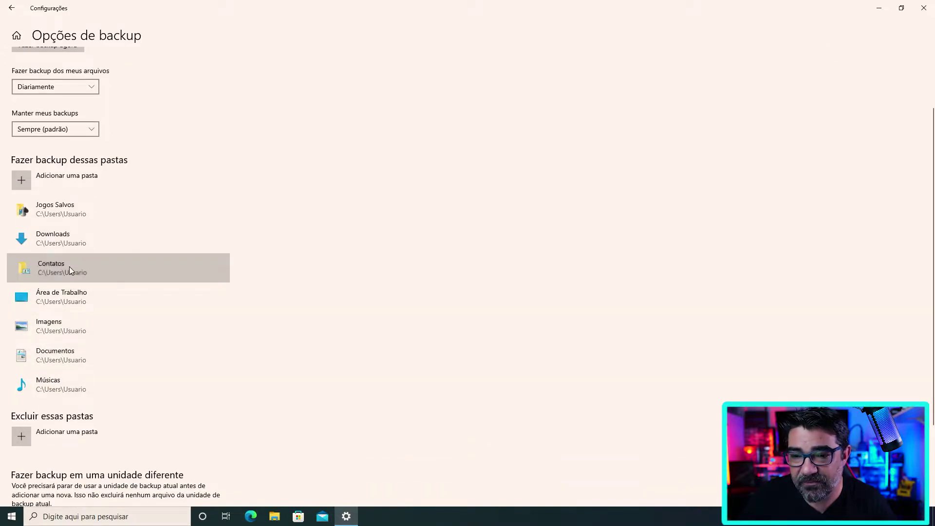
{"action": "left_click", "coordinate": [199, 298]}
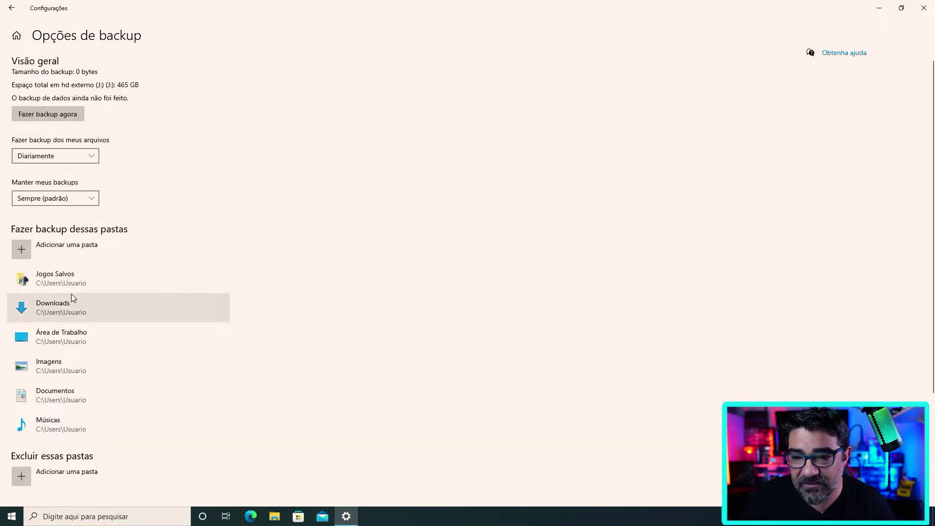
{"action": "left_click", "coordinate": [87, 276]}
{"action": "left_click", "coordinate": [197, 303]}
- Add the "fotos assistech" folder from Disco Local (C:) to the folders being backed up
{"action": "scroll", "coordinate": [118, 230], "scroll_direction": "down", "scroll_amount": 1}
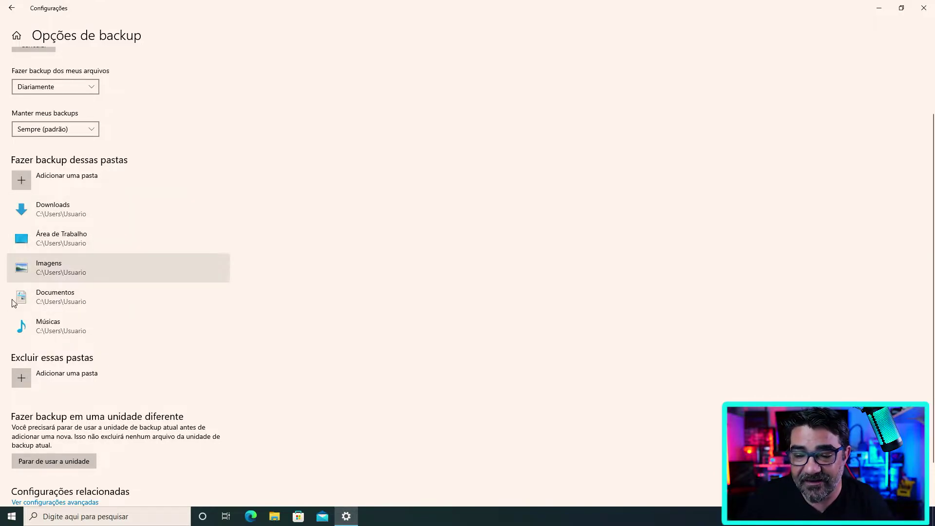
{"action": "scroll", "coordinate": [59, 312], "scroll_direction": "down", "scroll_amount": 2}
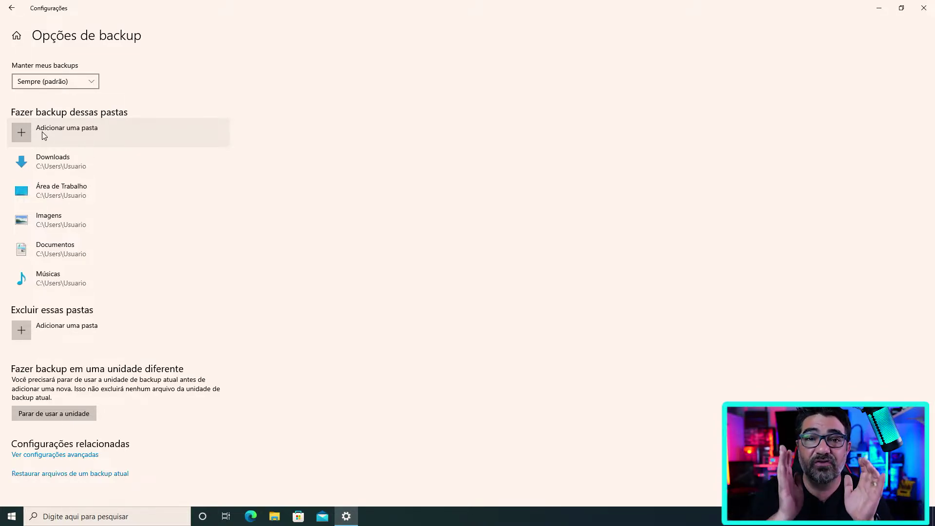
{"action": "scroll", "coordinate": [44, 136], "scroll_direction": "up", "scroll_amount": 1}
{"action": "scroll", "coordinate": [44, 136], "scroll_direction": "down", "scroll_amount": 1}
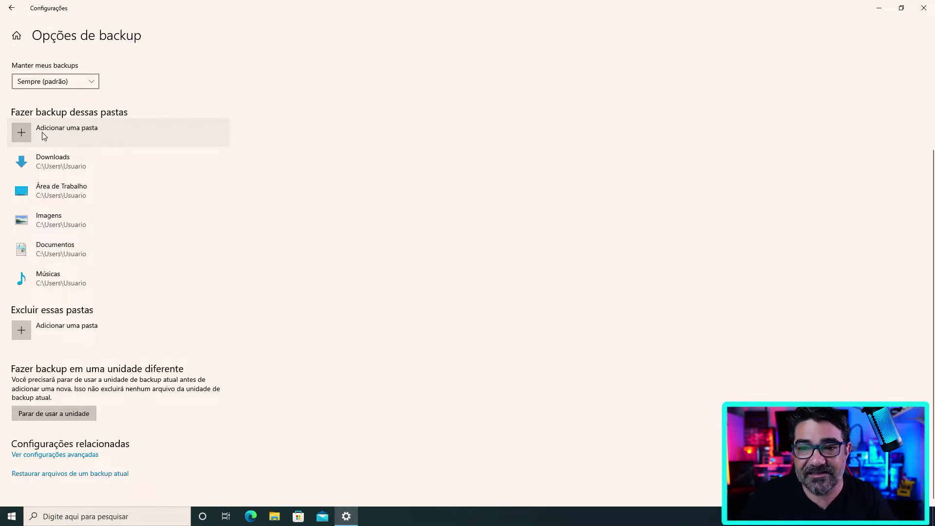
{"action": "left_click", "coordinate": [45, 136]}
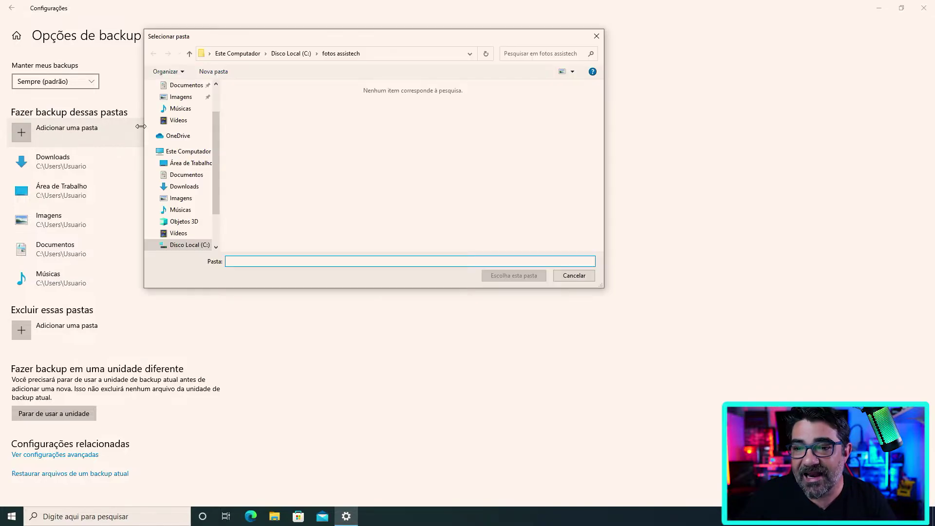
{"action": "left_click", "coordinate": [181, 152]}
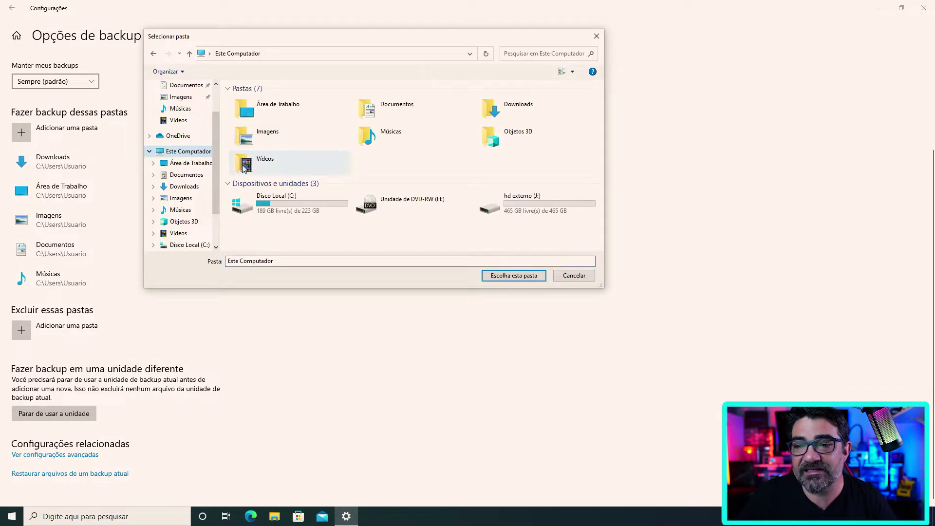
{"action": "left_click", "coordinate": [285, 196]}
{"action": "double_click", "coordinate": [274, 201]}
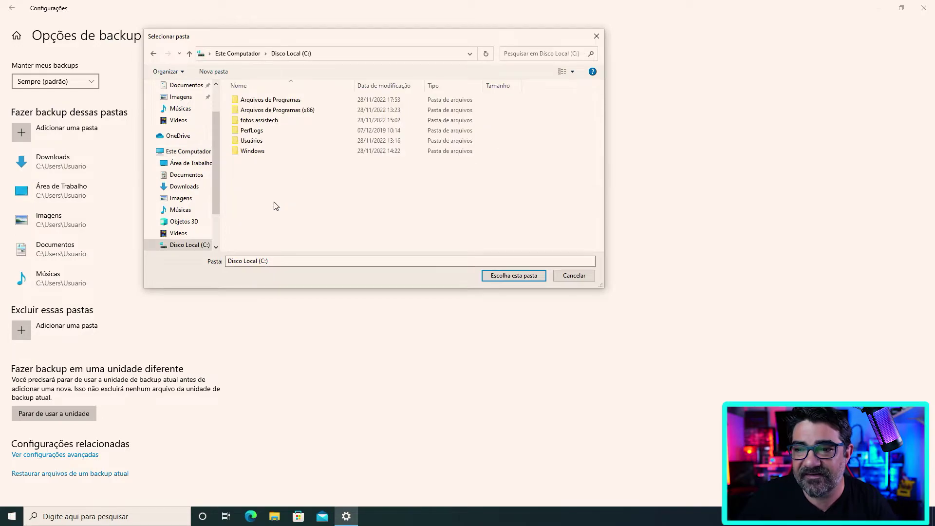
{"action": "left_click", "coordinate": [259, 123]}
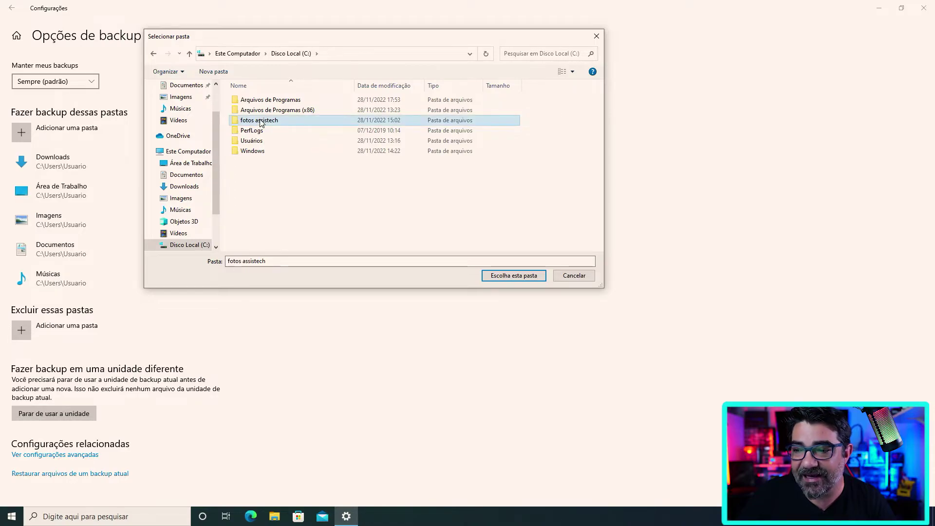
{"action": "left_click", "coordinate": [511, 276]}
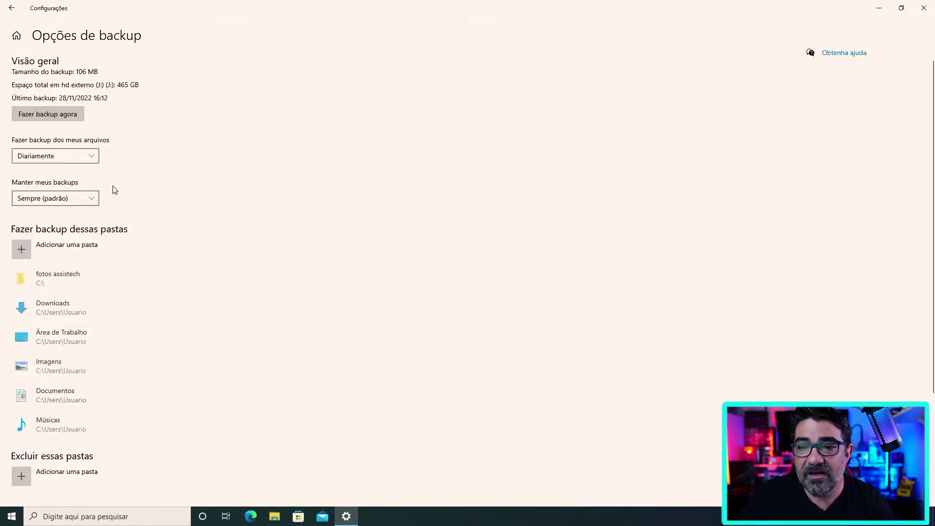
- Review the selected backup folders and start a backup to the external drive immediately
{"action": "scroll", "coordinate": [146, 205], "scroll_direction": "down", "scroll_amount": 3}
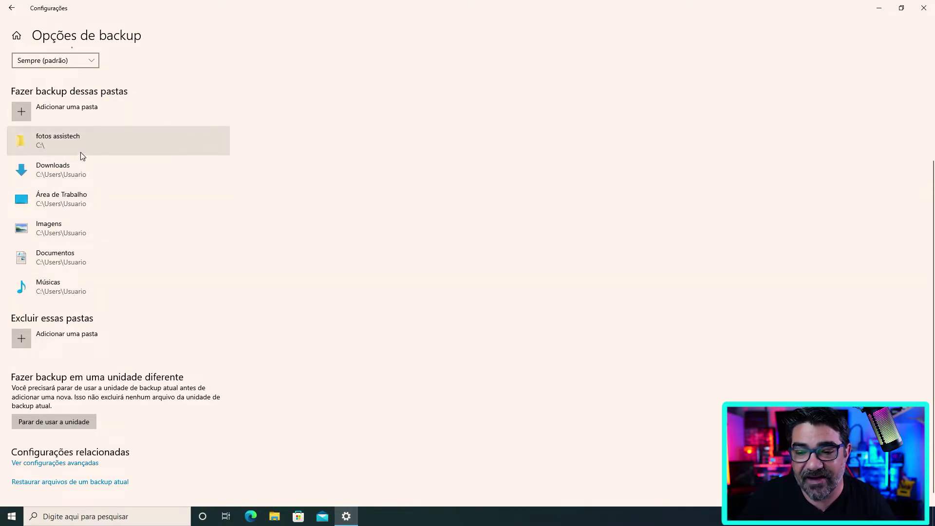
{"action": "scroll", "coordinate": [80, 138], "scroll_direction": "down", "scroll_amount": 1}
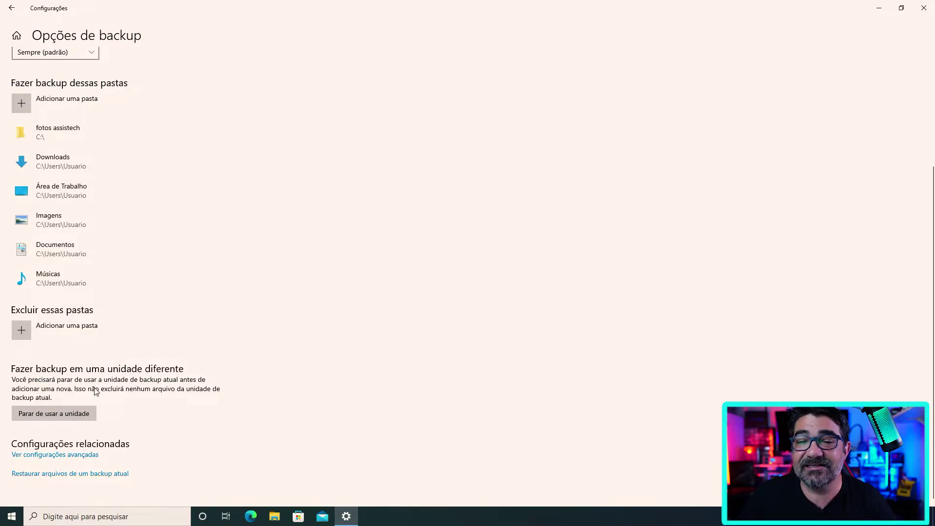
{"action": "scroll", "coordinate": [95, 391], "scroll_direction": "up", "scroll_amount": 3}
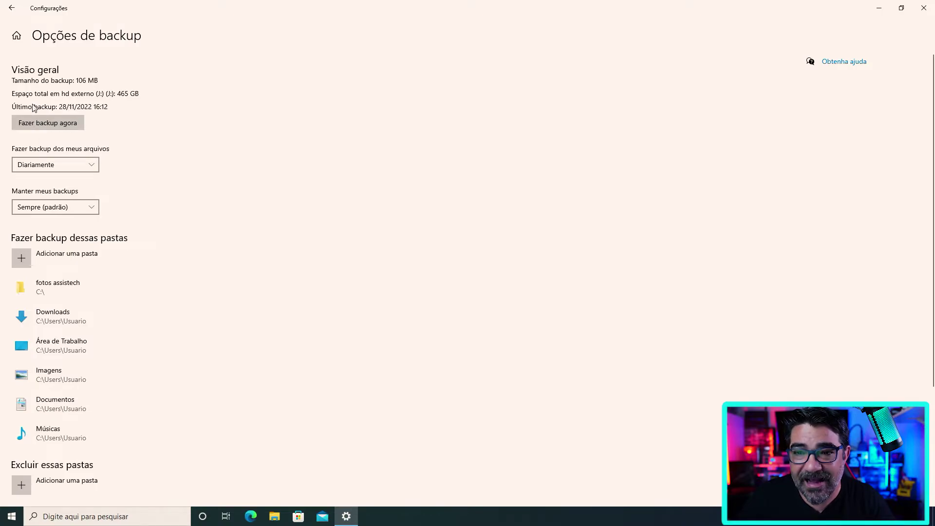
{"action": "left_click", "coordinate": [39, 119]}
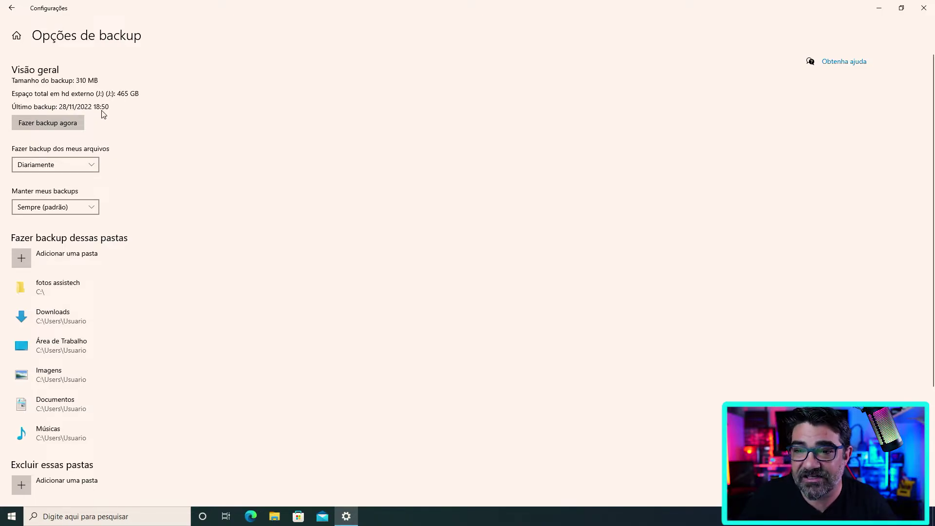
- Restore the maximized Settings window to a smaller size and move it to the lower middle of the desktop
{"action": "scroll", "coordinate": [82, 181], "scroll_direction": "down", "scroll_amount": 3}
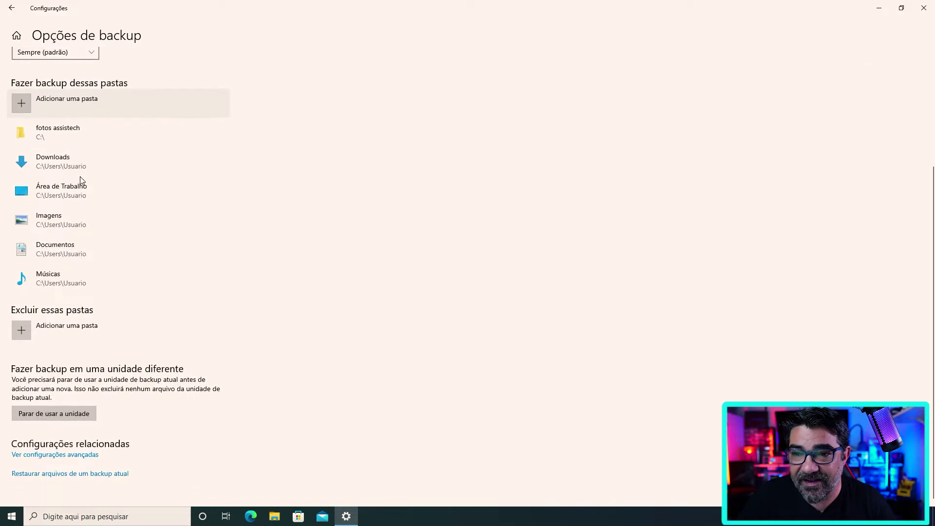
{"action": "scroll", "coordinate": [82, 188], "scroll_direction": "up", "scroll_amount": 3}
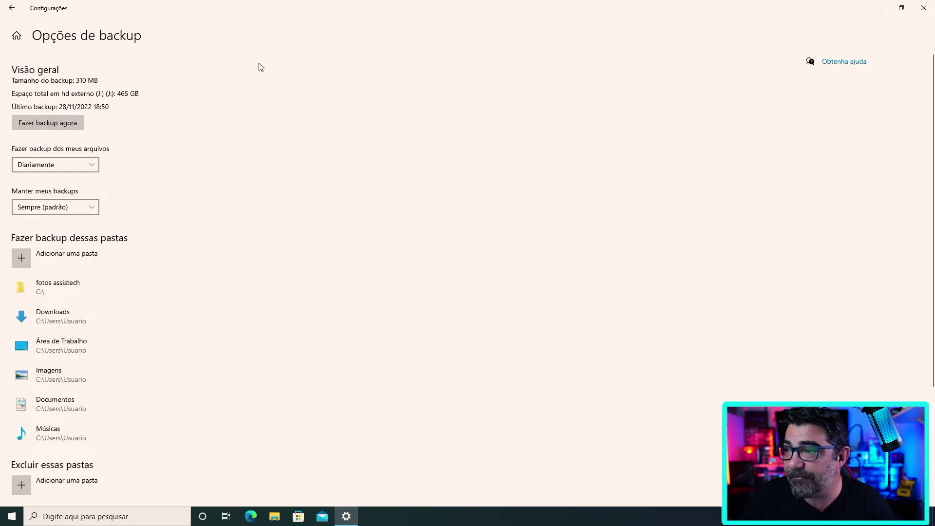
{"action": "left_click", "coordinate": [901, 7]}
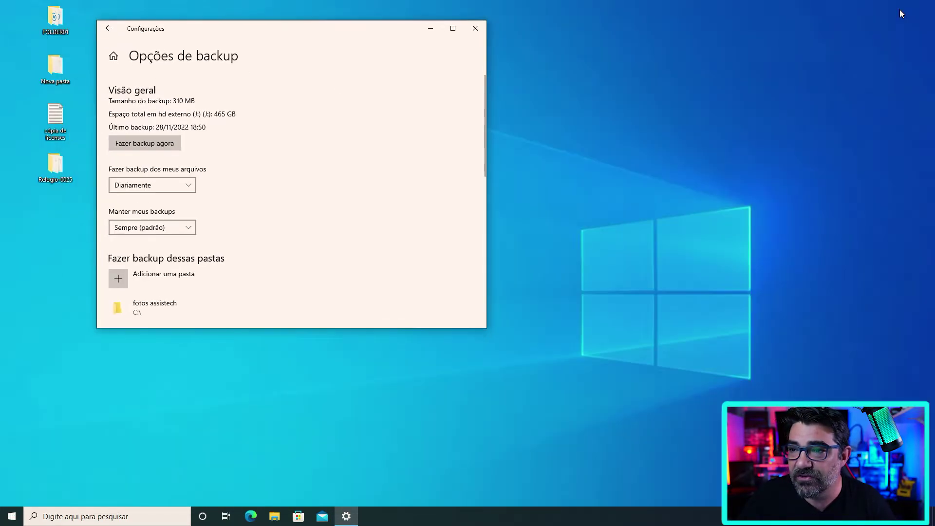
{"action": "left_click_drag", "start_coordinate": [391, 33], "coordinate": [659, 83]}
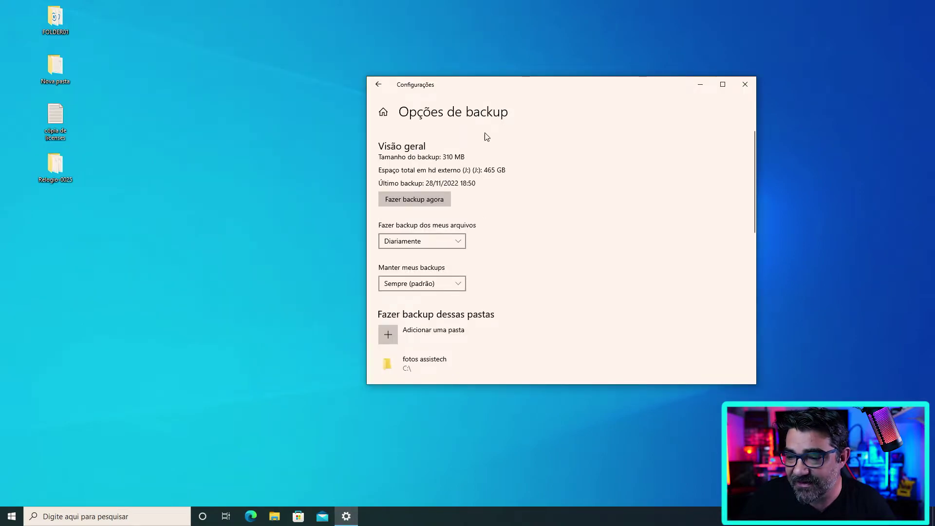
{"action": "left_click_drag", "start_coordinate": [534, 88], "coordinate": [442, 371]}
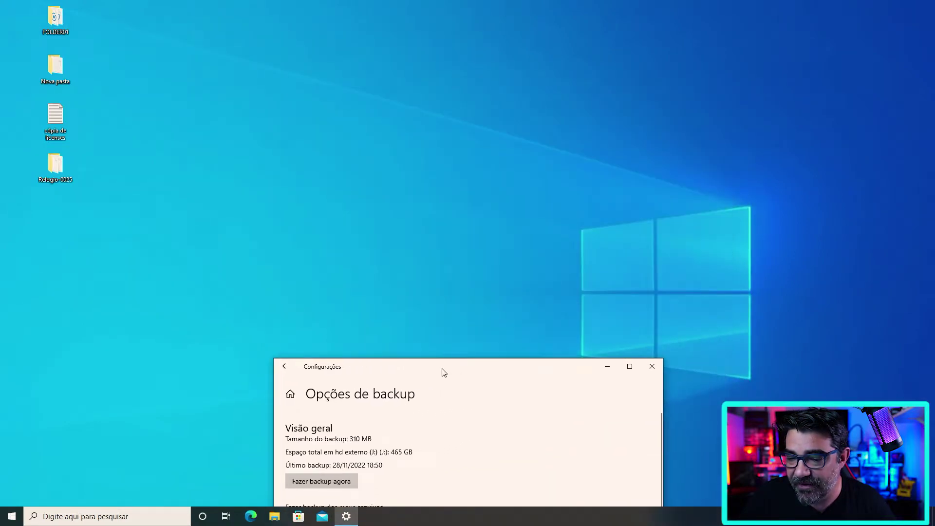
- Open two File Explorer windows and place them side by side above the backup options window
{"action": "left_click", "coordinate": [274, 517]}
{"action": "right_click", "coordinate": [274, 519]}
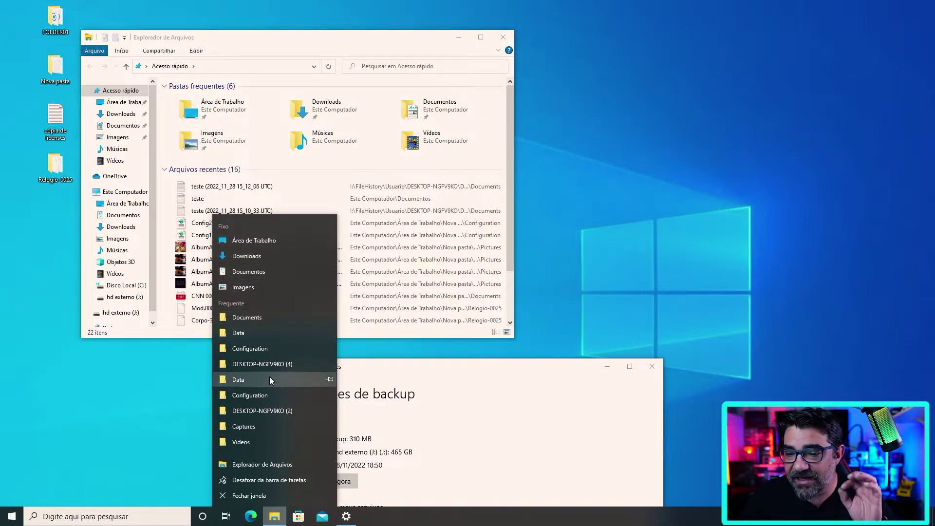
{"action": "left_click", "coordinate": [261, 466]}
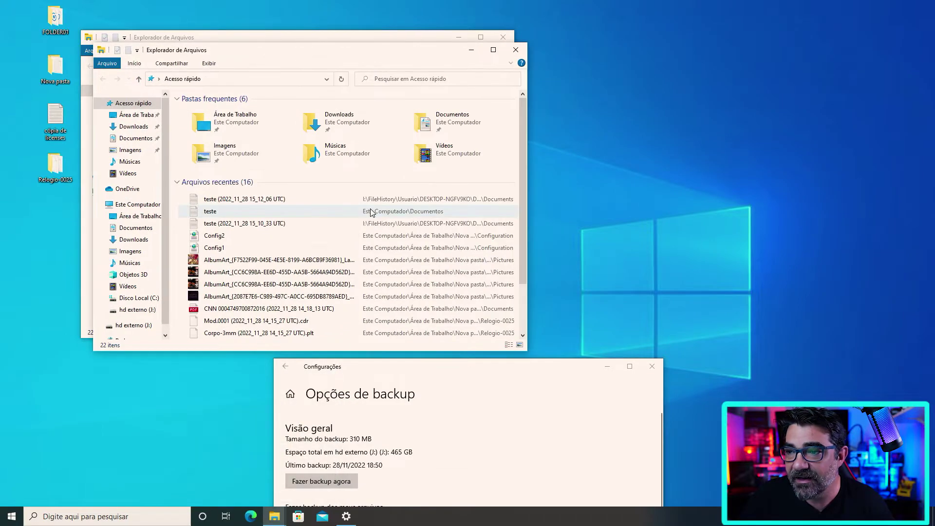
{"action": "left_click_drag", "start_coordinate": [253, 51], "coordinate": [617, 41]}
{"action": "left_click_drag", "start_coordinate": [354, 43], "coordinate": [292, 42]}
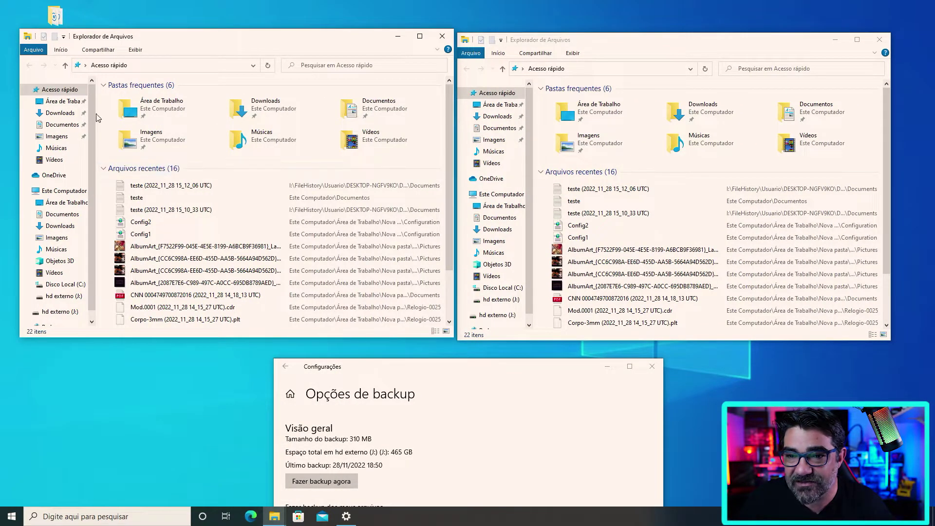
- Show the local Área de Trabalho in one window and browse hd externo (J:) to FileHistory > Usuario > DESKTOP-NGFV9KO in the other
{"action": "left_click", "coordinate": [63, 101]}
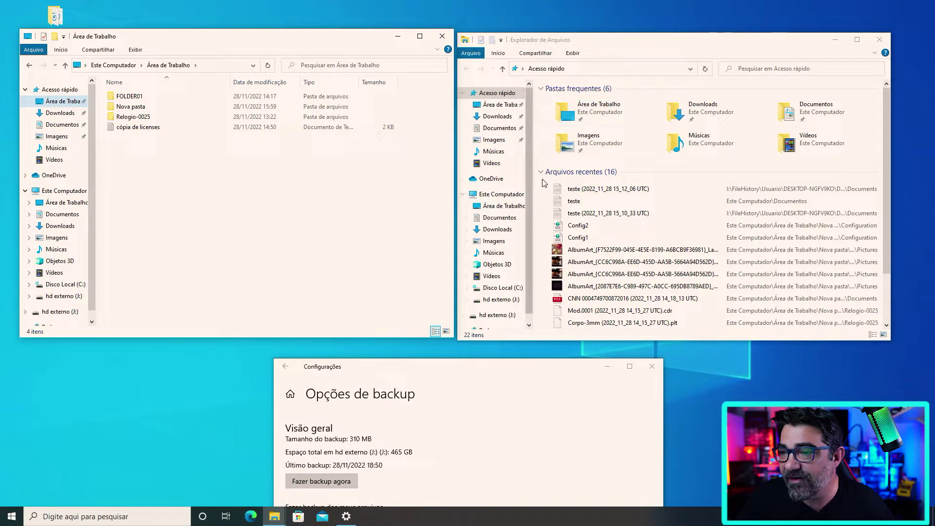
{"action": "left_click", "coordinate": [507, 199]}
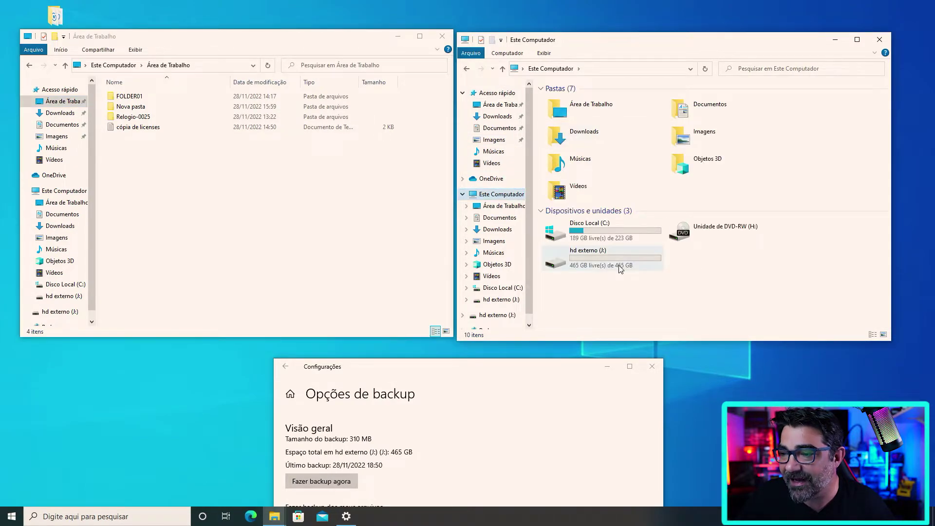
{"action": "double_click", "coordinate": [593, 261]}
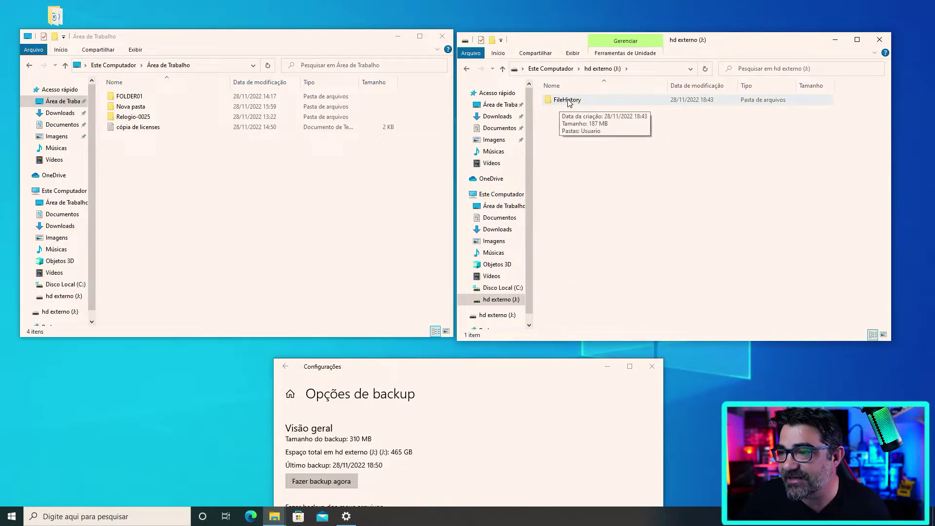
{"action": "double_click", "coordinate": [568, 100]}
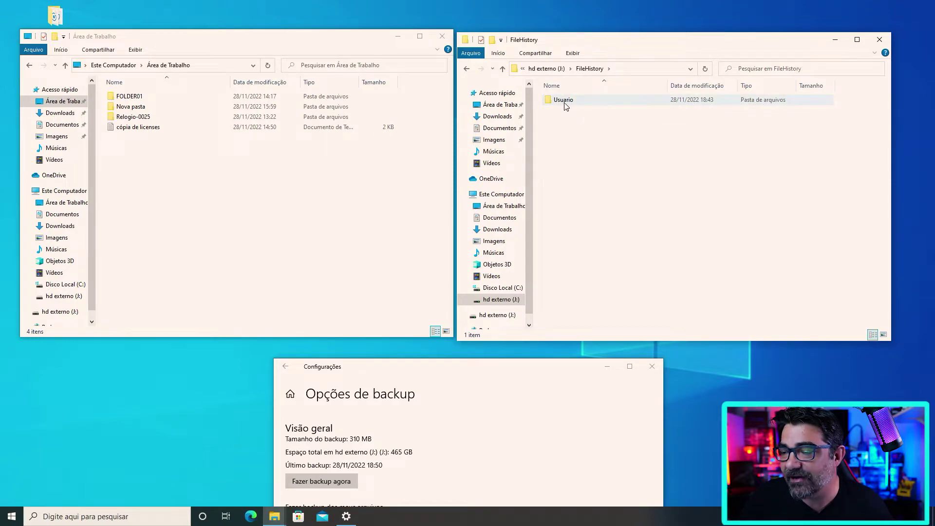
{"action": "double_click", "coordinate": [566, 103]}
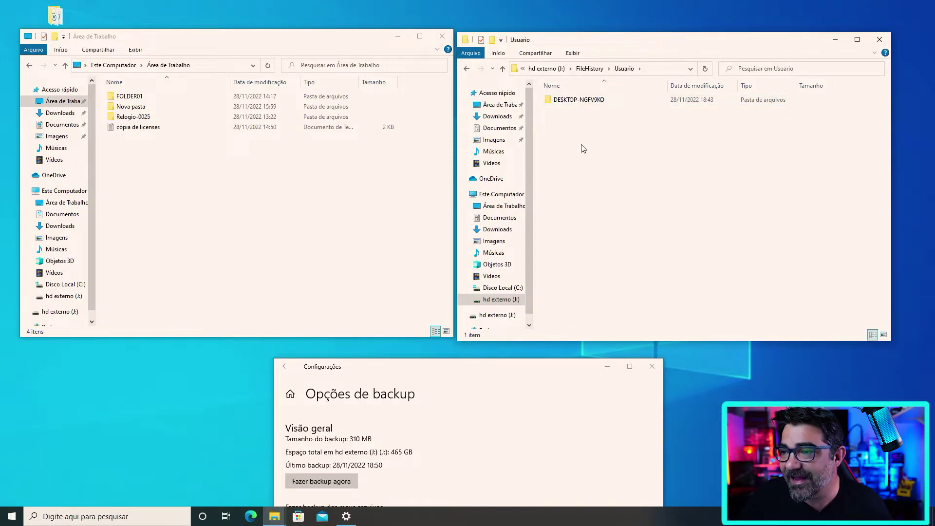
{"action": "double_click", "coordinate": [571, 102]}
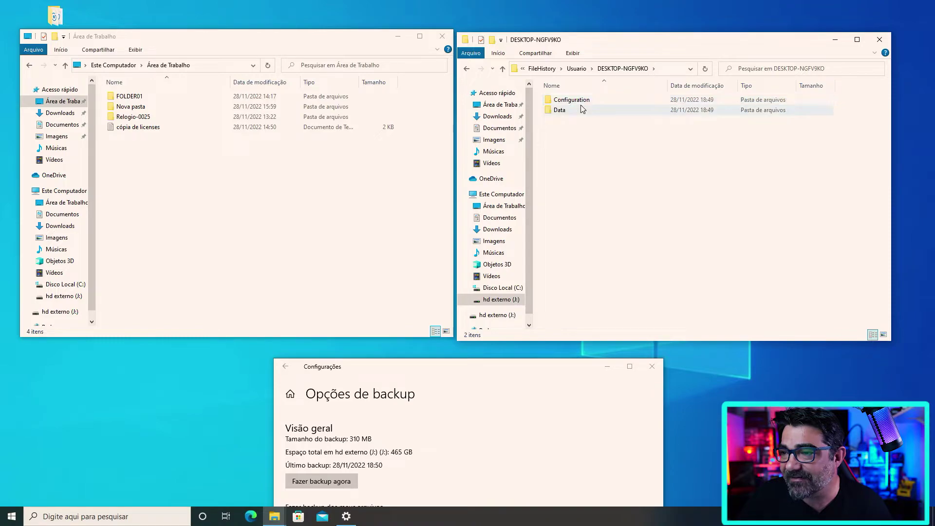
- Open the backed-up "fotos assistech" folder inside Data > C on the external drive
{"action": "mouse_move", "coordinate": [595, 102]}
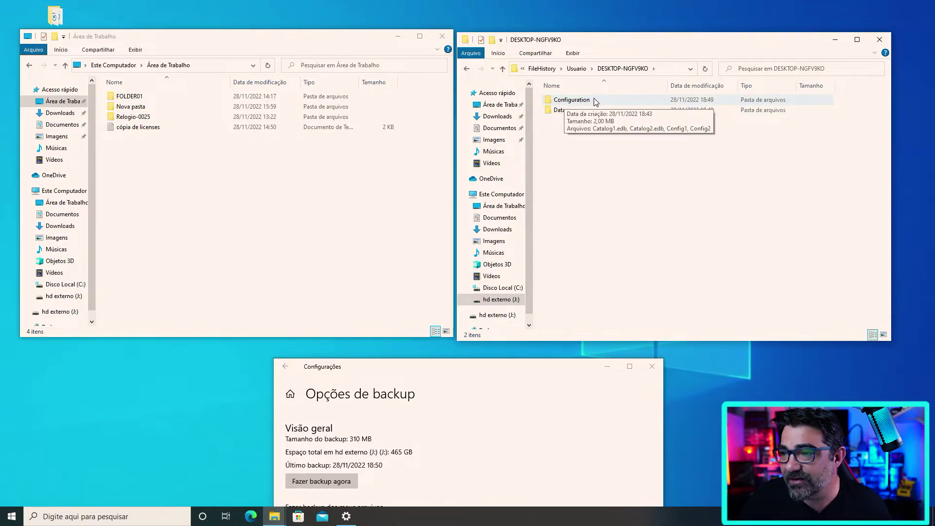
{"action": "mouse_move", "coordinate": [565, 114]}
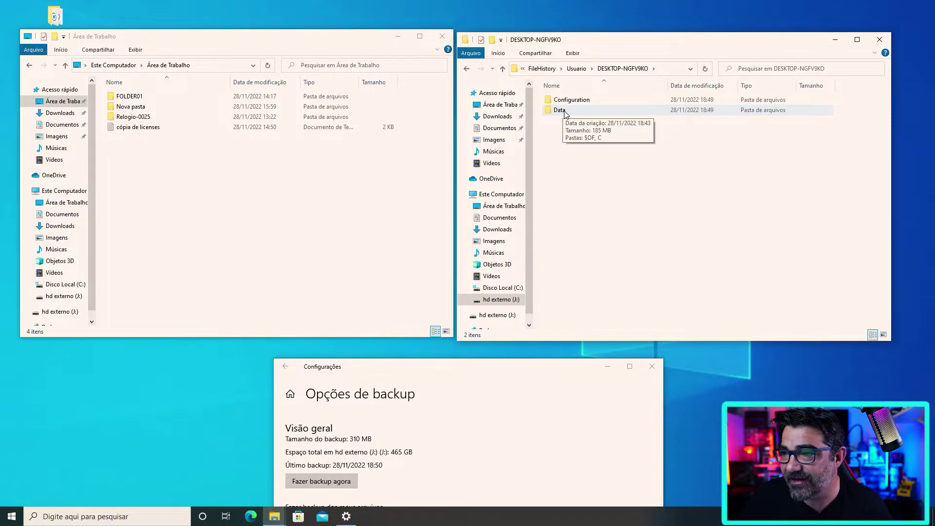
{"action": "double_click", "coordinate": [562, 111]}
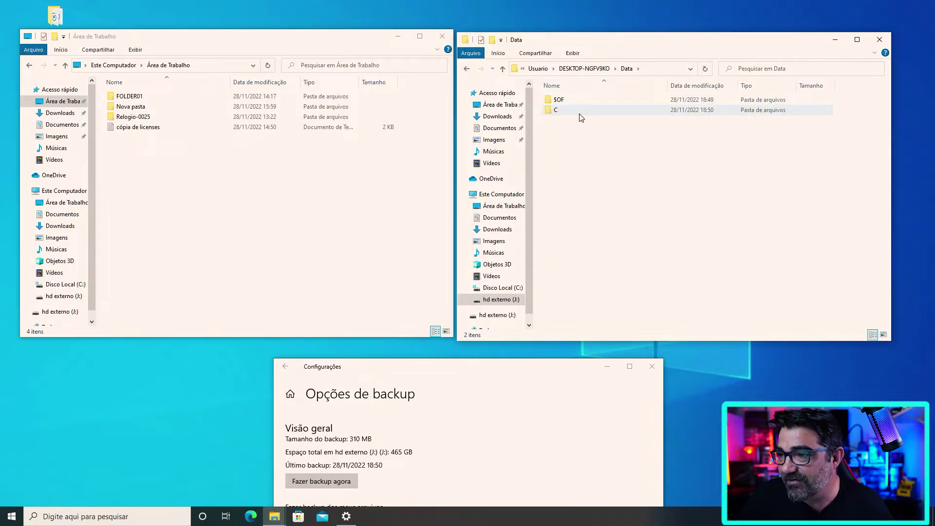
{"action": "double_click", "coordinate": [555, 109]}
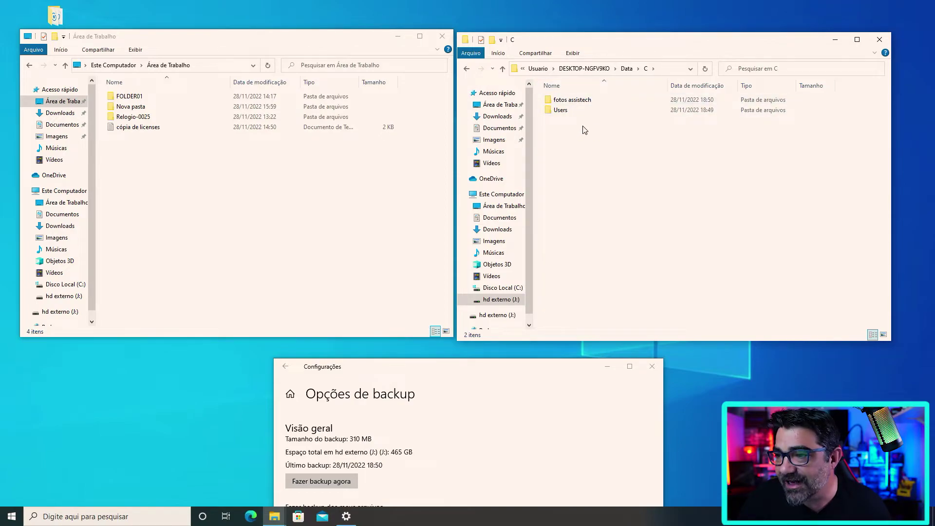
{"action": "mouse_move", "coordinate": [567, 102]}
{"action": "double_click", "coordinate": [572, 100]}
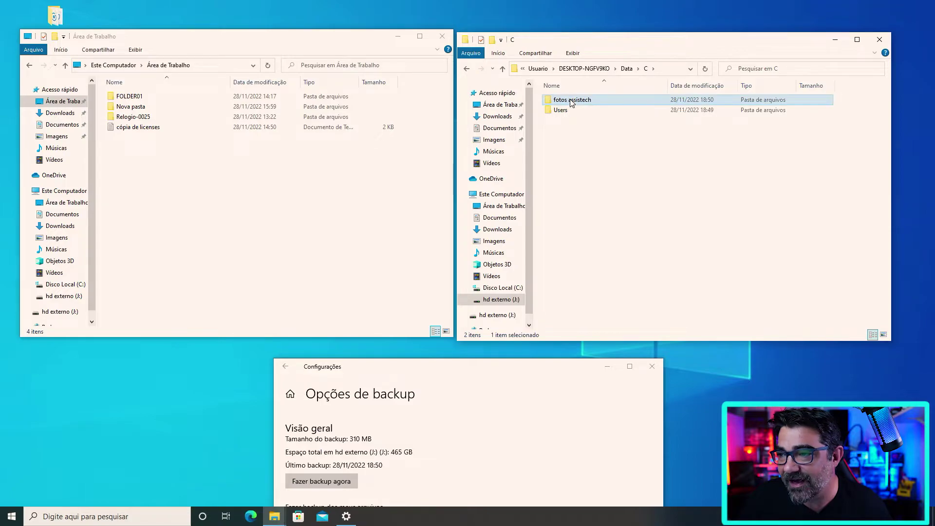
- Open the original "fotos assistech" folder on Disco Local (C:) to compare it with the backup copy
{"action": "left_click", "coordinate": [54, 191]}
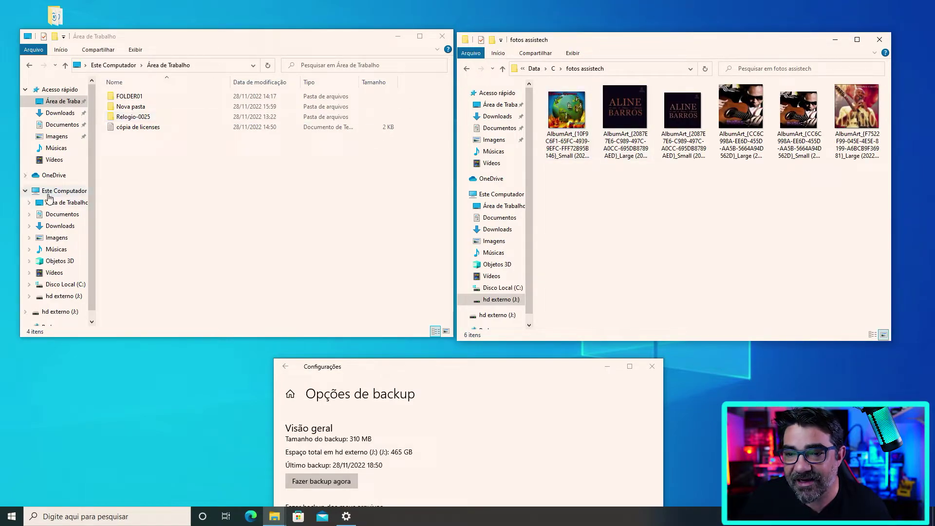
{"action": "double_click", "coordinate": [159, 225]}
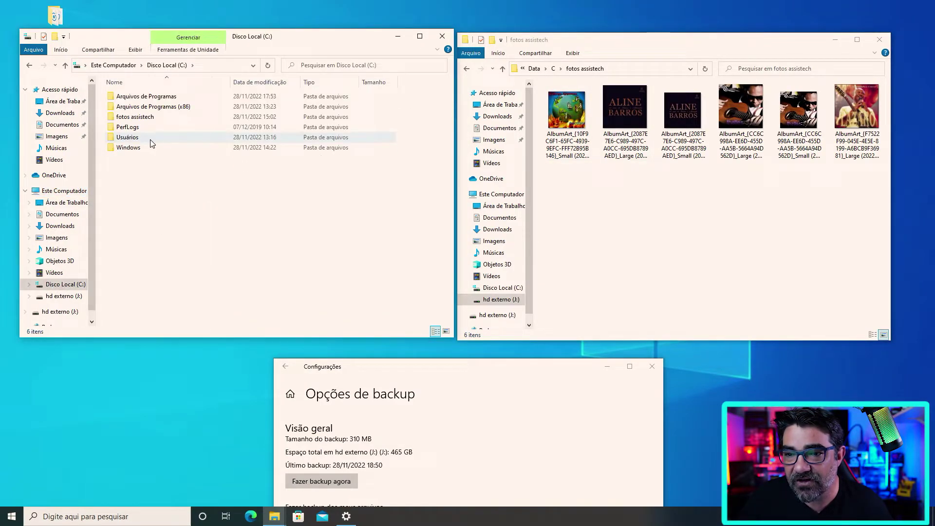
{"action": "double_click", "coordinate": [141, 117]}
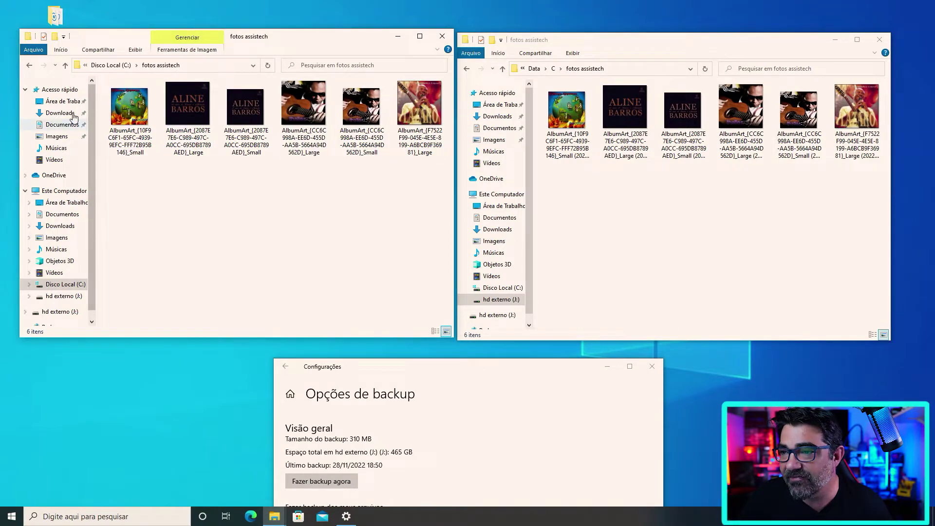
- Open the backup's Users > Usuario > Desktop folder and the local Área de Trabalho to compare their contents
{"action": "left_click", "coordinate": [503, 68]}
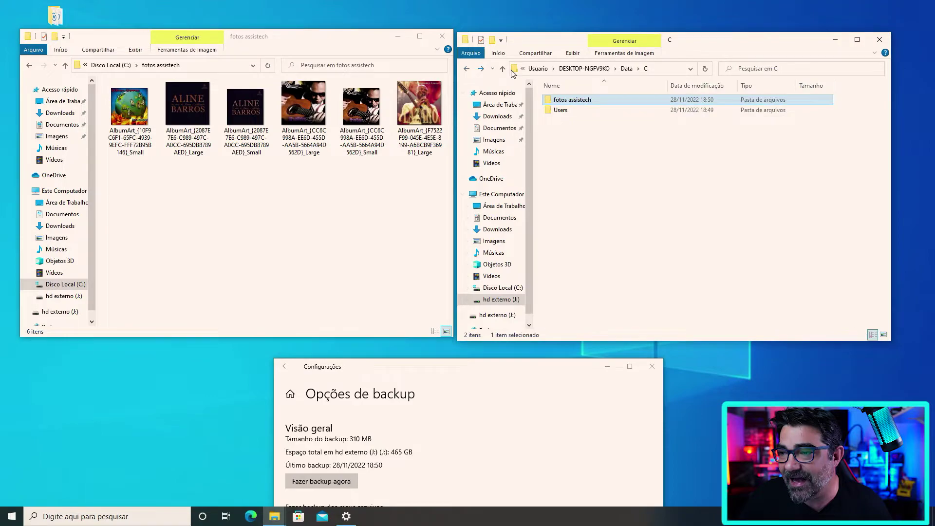
{"action": "double_click", "coordinate": [565, 110]}
{"action": "left_click", "coordinate": [570, 103]}
{"action": "double_click", "coordinate": [567, 101]}
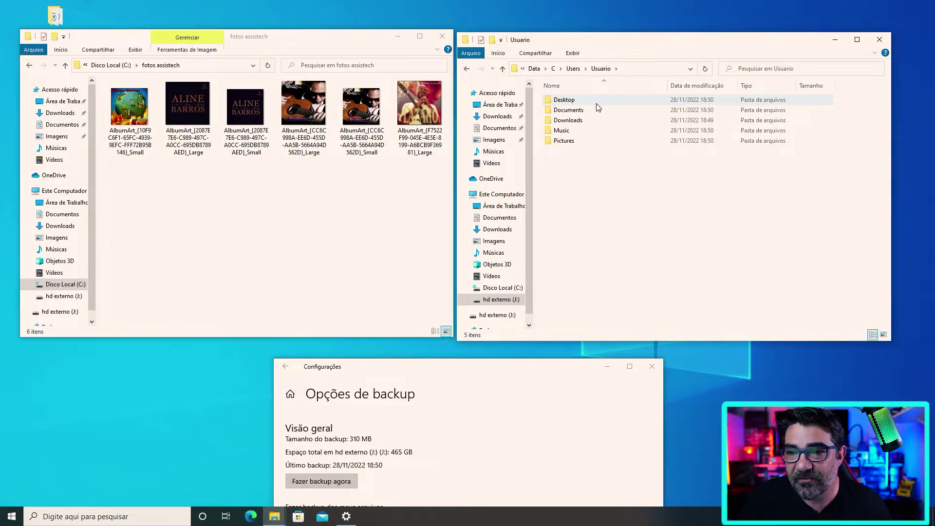
{"action": "left_click", "coordinate": [63, 101]}
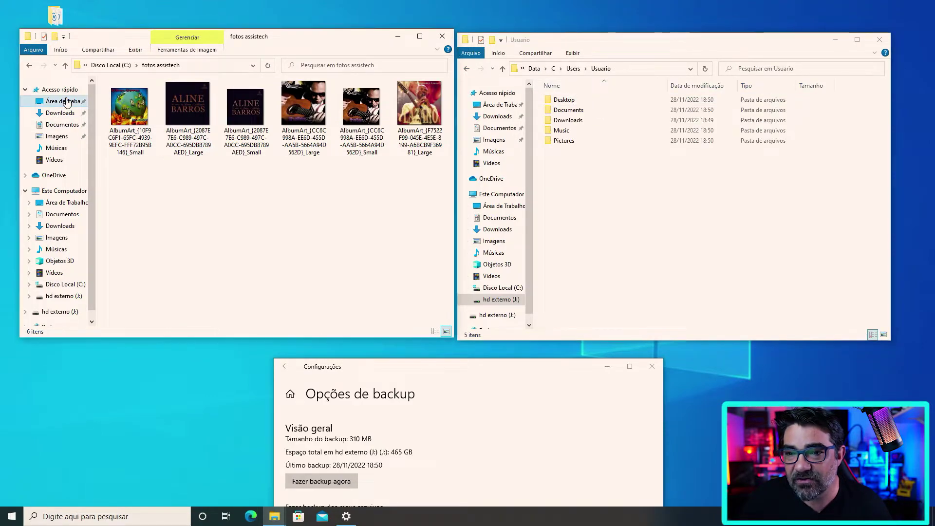
{"action": "double_click", "coordinate": [572, 101]}
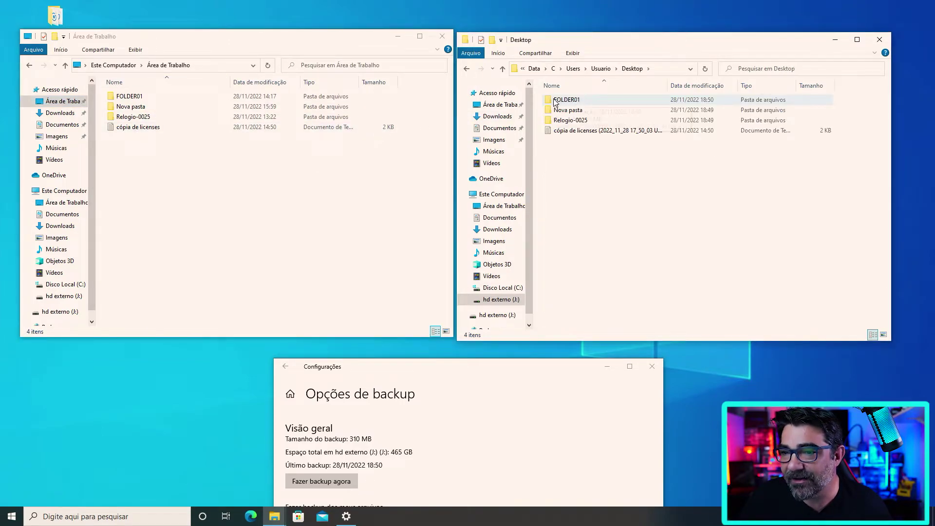
- Open FOLDER01 in both the backup and the local Área de Trabalho to compare the audio files
{"action": "left_click", "coordinate": [563, 100]}
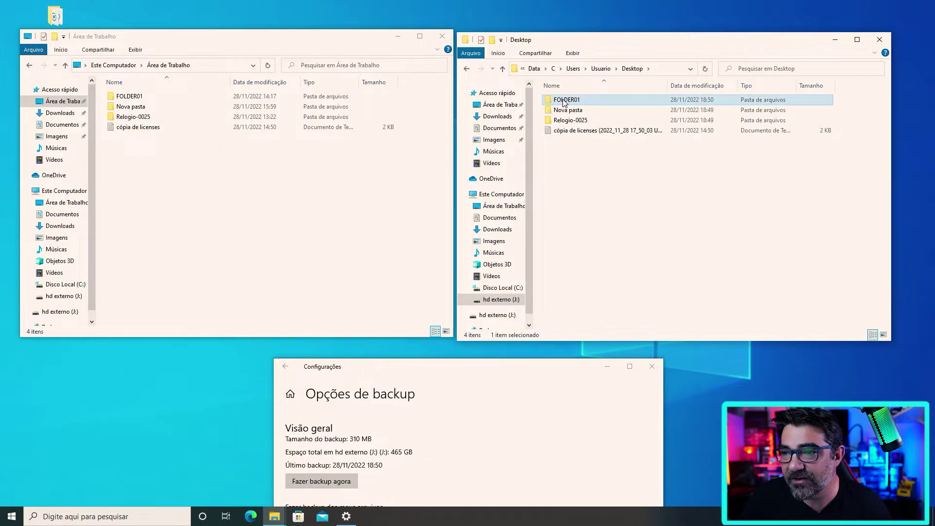
{"action": "double_click", "coordinate": [564, 100]}
{"action": "double_click", "coordinate": [145, 97]}
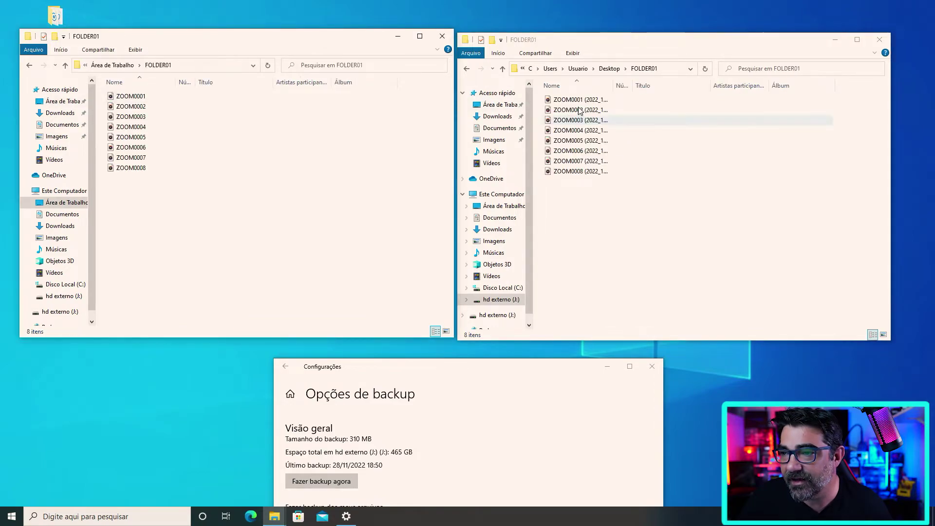
- Leave FOLDER01 in both windows and compare the local Downloads folder with its backup copy
{"action": "double_click", "coordinate": [503, 69]}
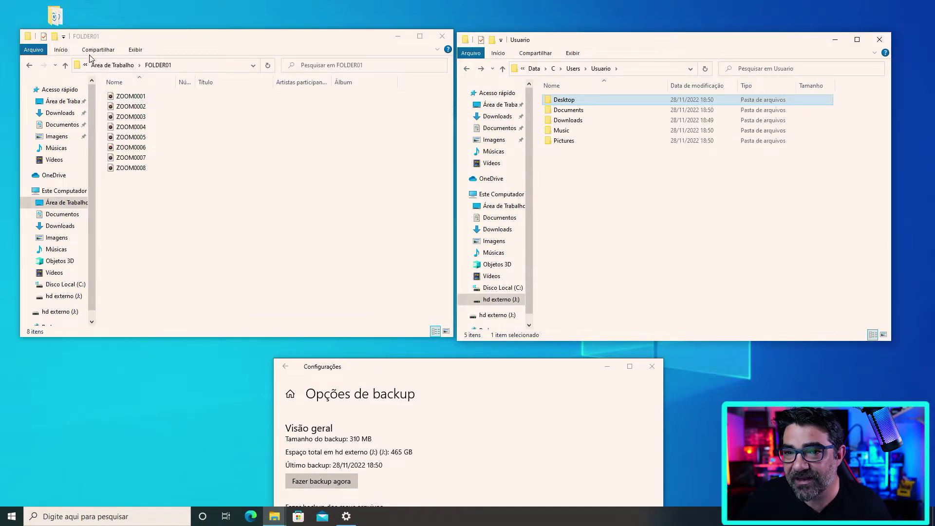
{"action": "left_click", "coordinate": [30, 66]}
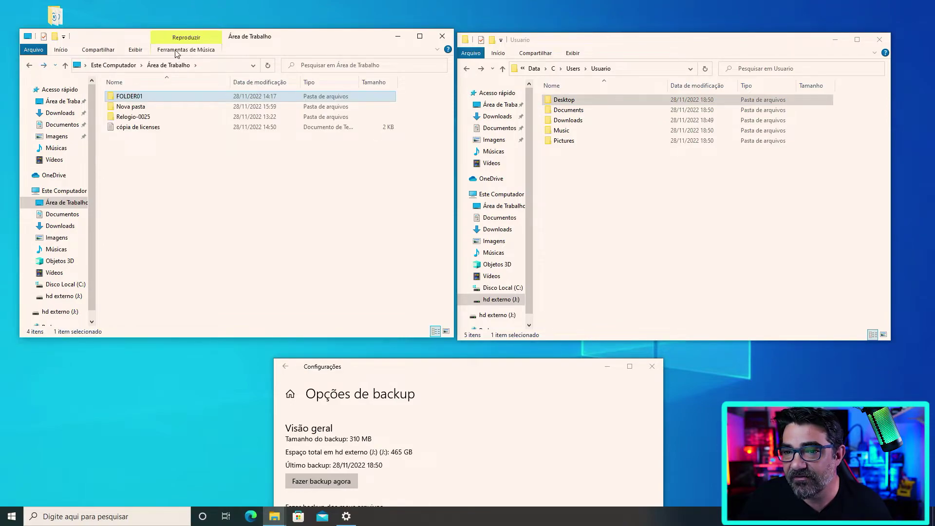
{"action": "left_click", "coordinate": [56, 113]}
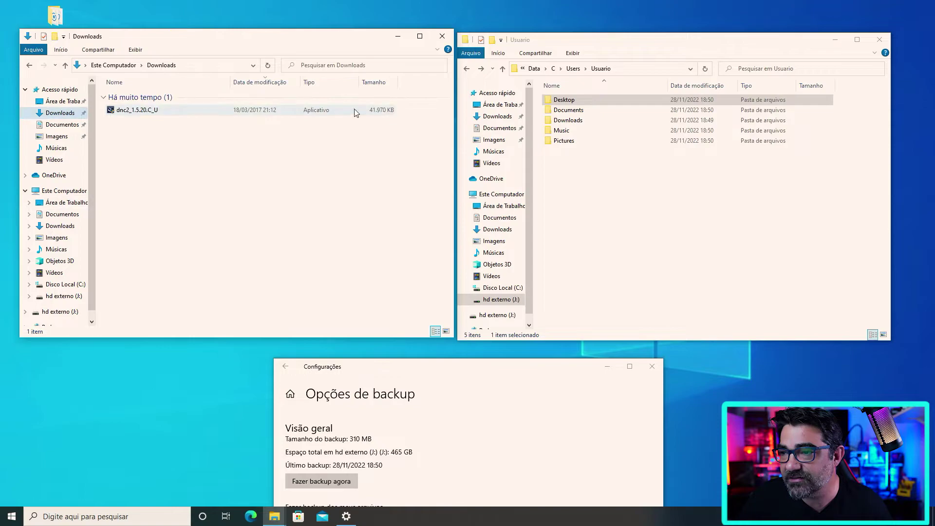
{"action": "double_click", "coordinate": [567, 120]}
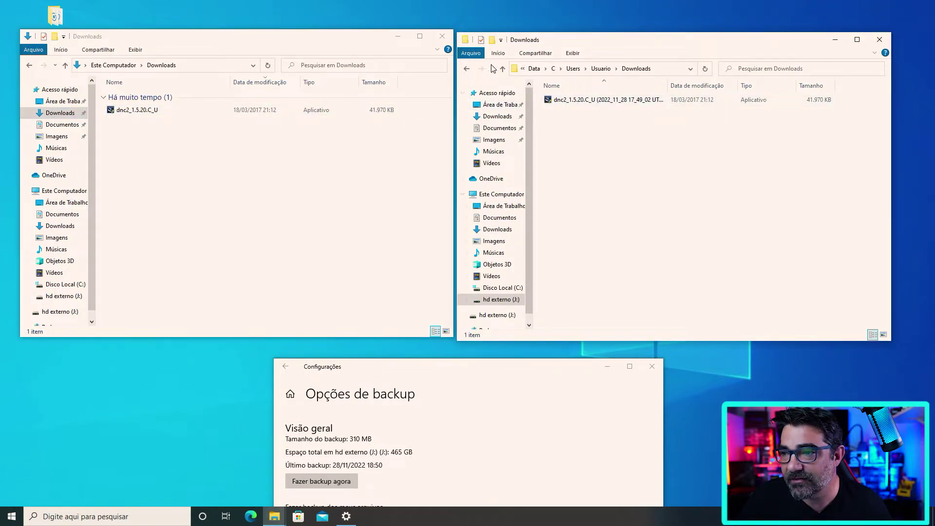
- Open the Documents folder in both the backup and the local windows and widen the backup's name column to compare full file names
{"action": "left_click", "coordinate": [465, 71]}
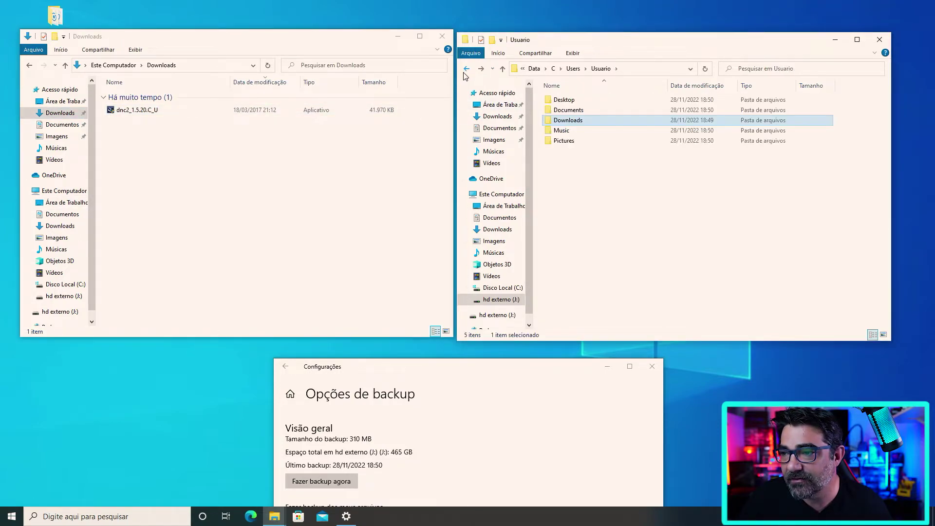
{"action": "double_click", "coordinate": [575, 112]}
{"action": "left_click", "coordinate": [62, 101]}
{"action": "left_click", "coordinate": [60, 113]}
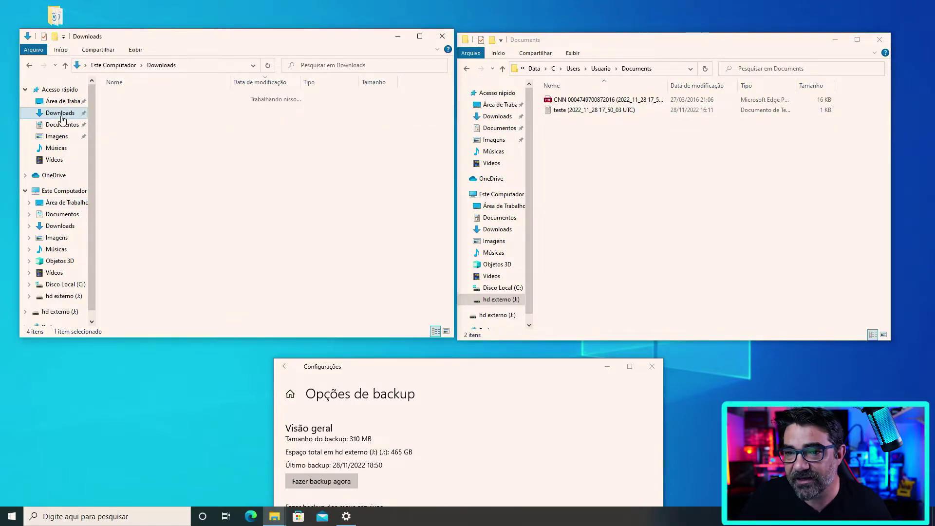
{"action": "left_click", "coordinate": [63, 126]}
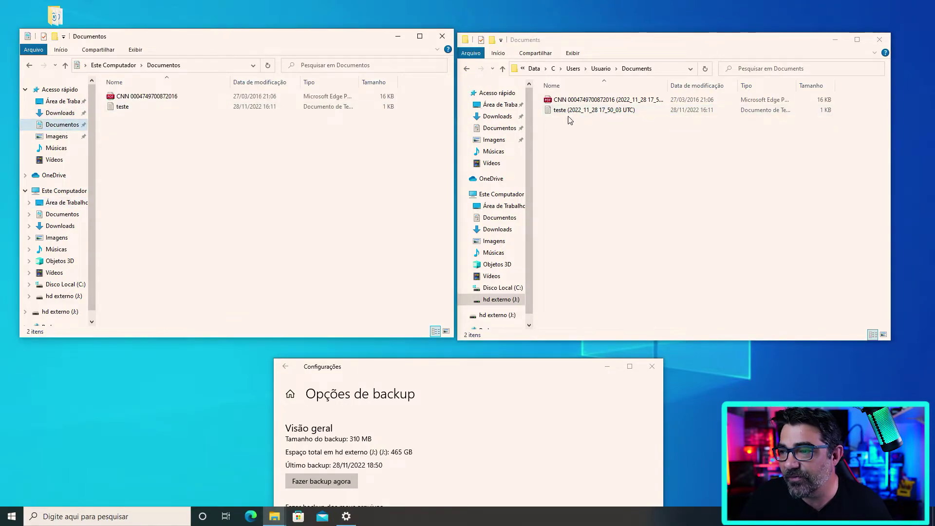
{"action": "left_click", "coordinate": [616, 101]}
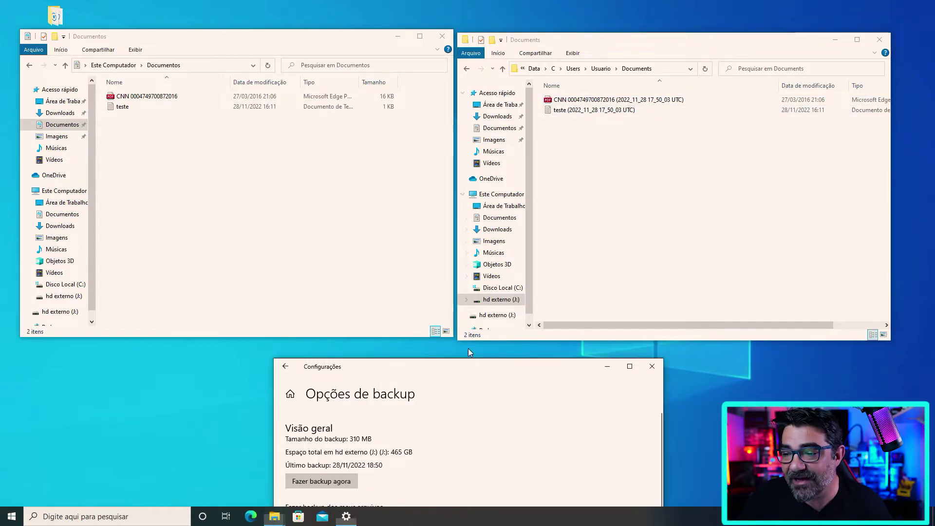
- Move the backup options window up to the middle of the desktop and run another backup immediately
{"action": "left_click_drag", "start_coordinate": [502, 370], "coordinate": [424, 179]}
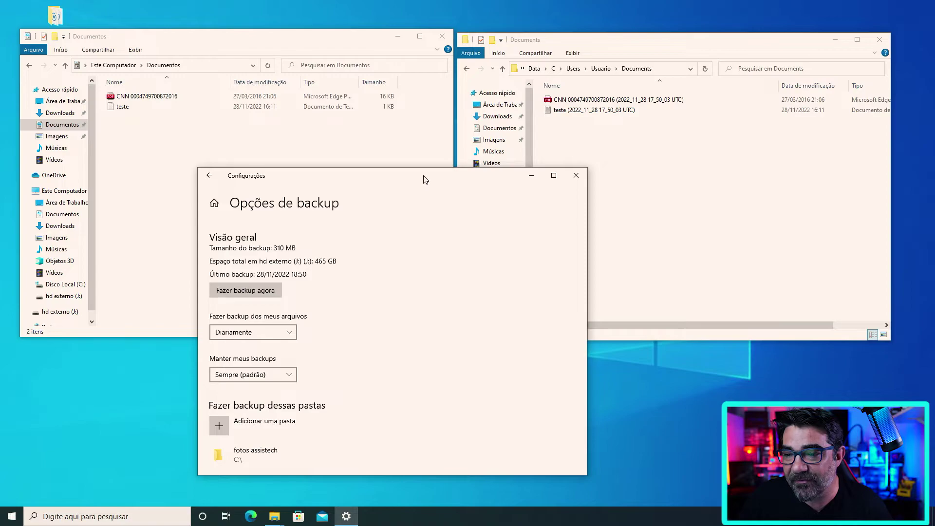
{"action": "left_click", "coordinate": [263, 290]}
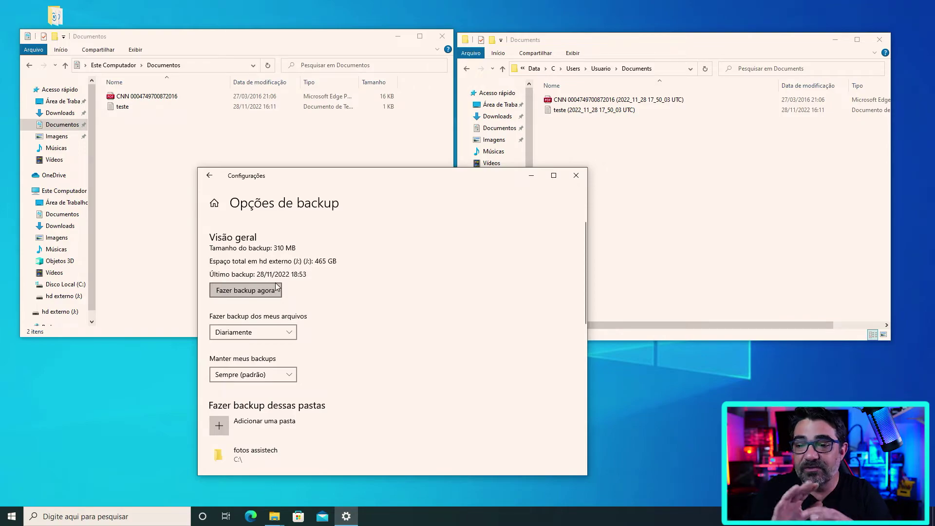
- Return to the local Documents folder and check the teste file against its backup copy
{"action": "left_click", "coordinate": [152, 148]}
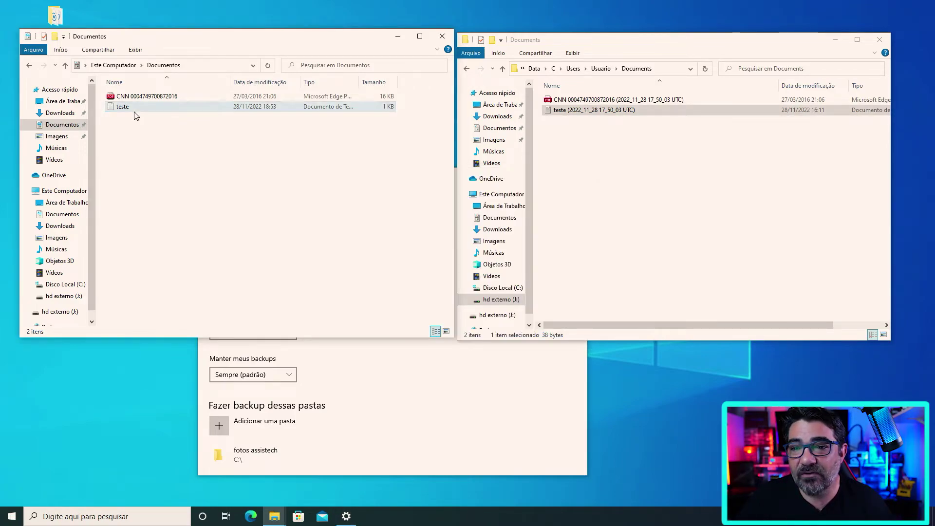
{"action": "right_click", "coordinate": [128, 136]}
{"action": "left_click", "coordinate": [119, 138]}
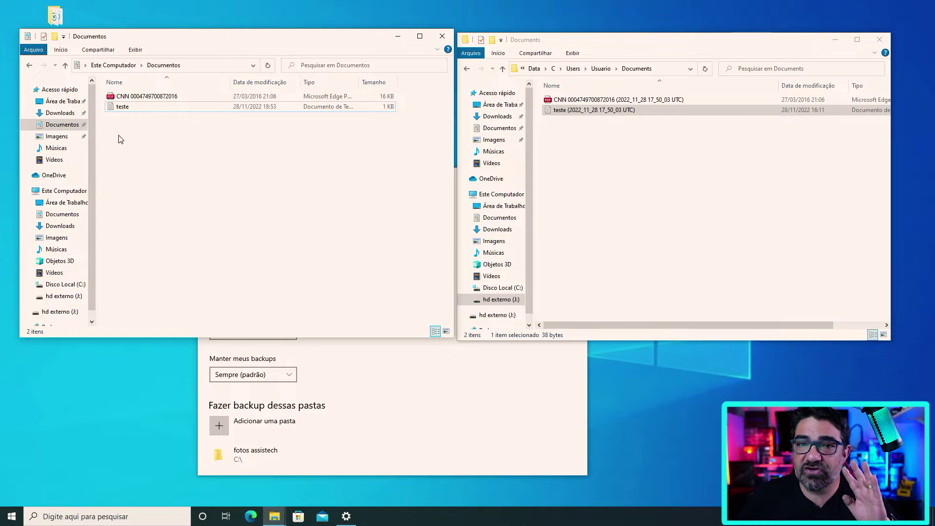
- Create a new text document named "assistech teste 40" in the local Documents folder
{"action": "right_click", "coordinate": [108, 138]}
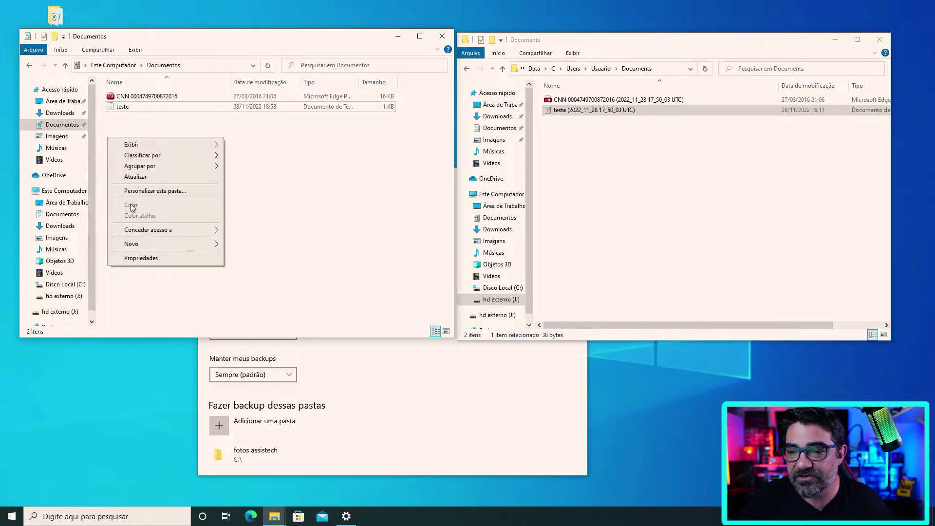
{"action": "mouse_move", "coordinate": [153, 244]}
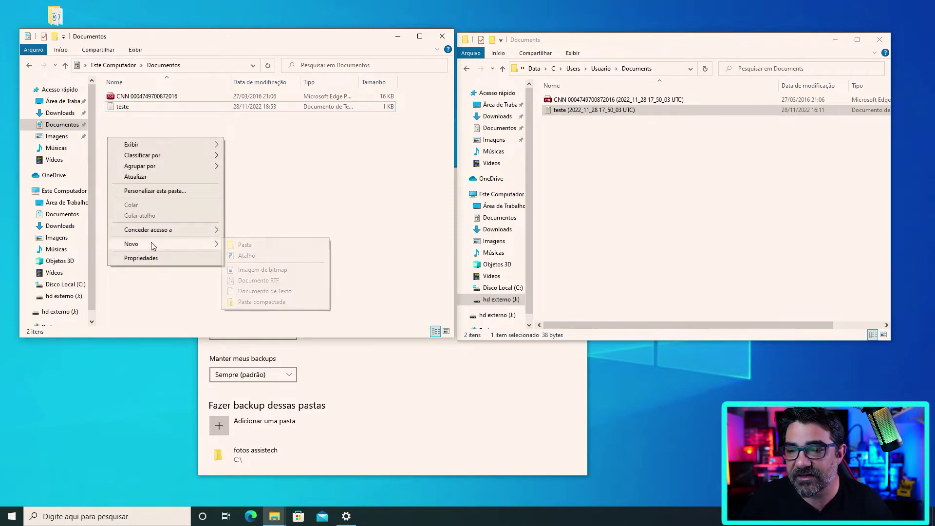
{"action": "left_click", "coordinate": [271, 291]}
{"action": "type", "text": "ass"}
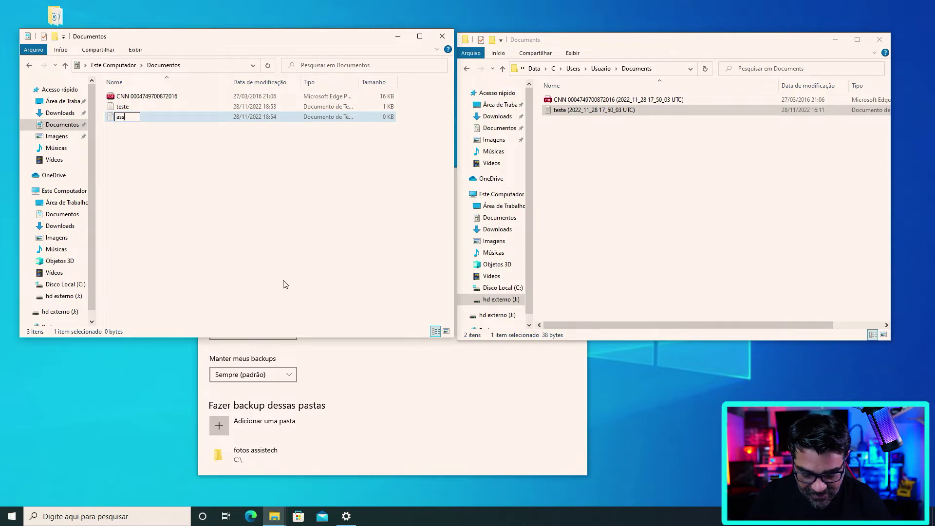
{"action": "type", "text": "istech teste 40"}
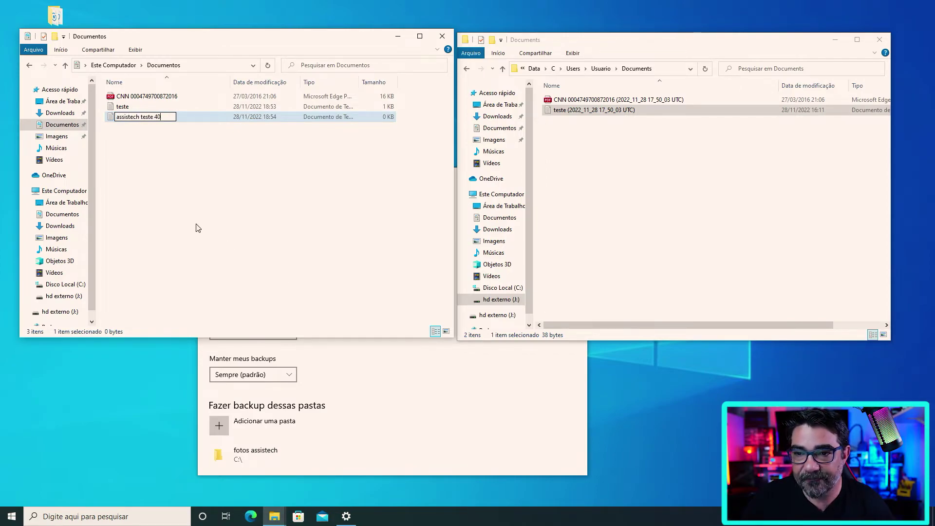
{"action": "key", "text": "Return"}
- Write "deixe sei like para nos ajudar" in the assistech teste 40 file, save it and close it
{"action": "double_click", "coordinate": [139, 117]}
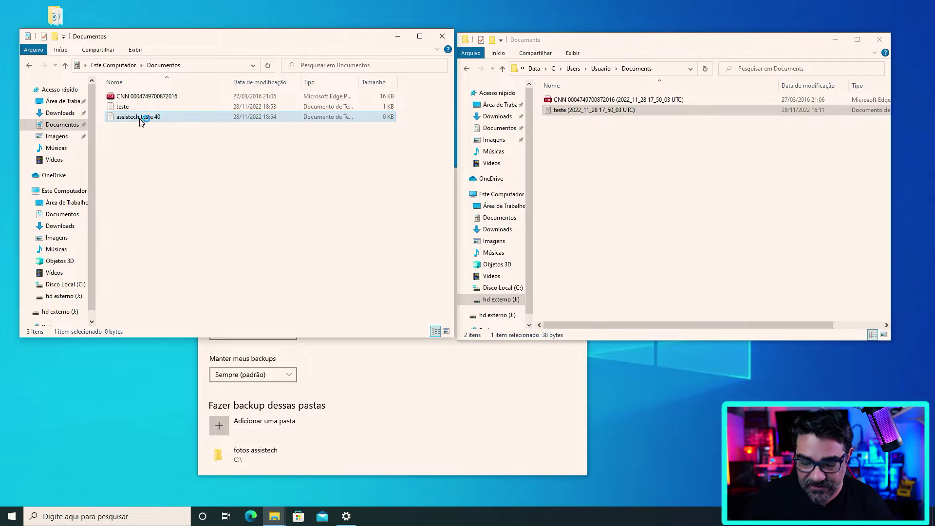
{"action": "type", "text": "deix"}
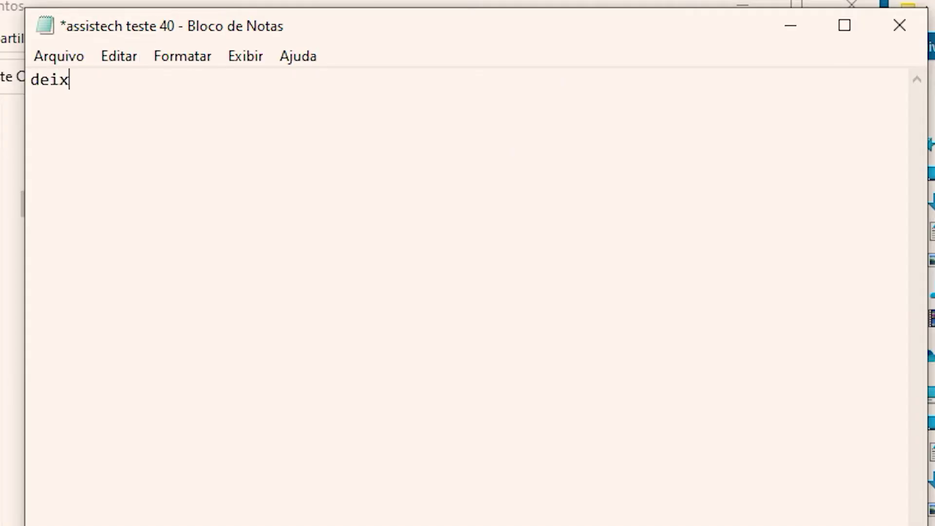
{"action": "type", "text": "e sei like par"}
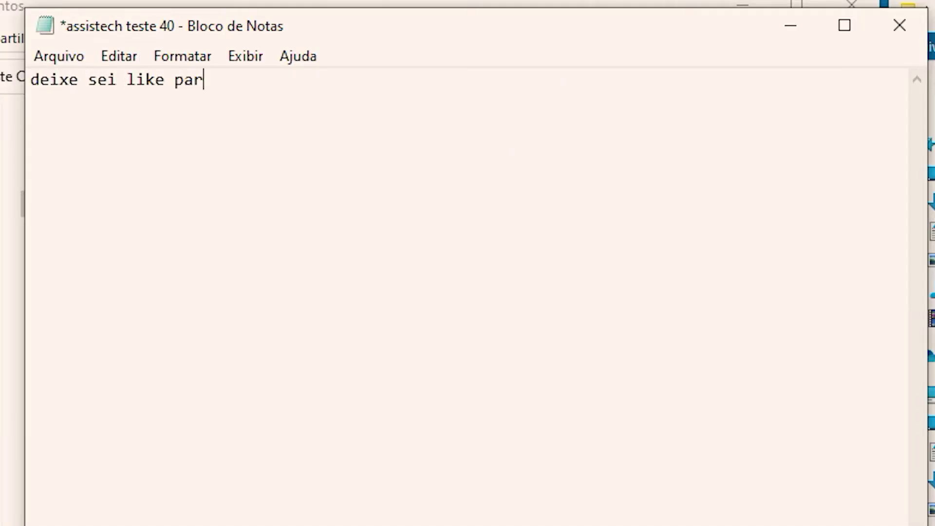
{"action": "type", "text": "a nos ajudar"}
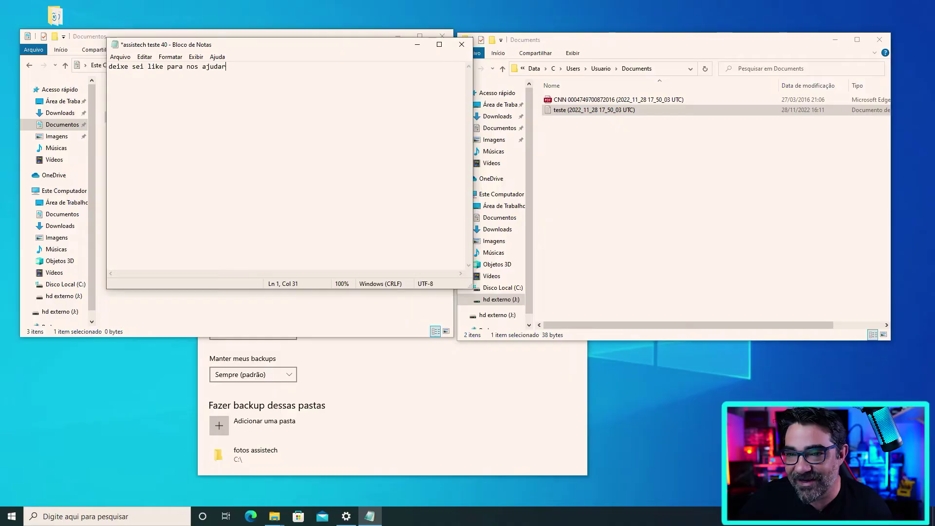
{"action": "left_click", "coordinate": [120, 57]}
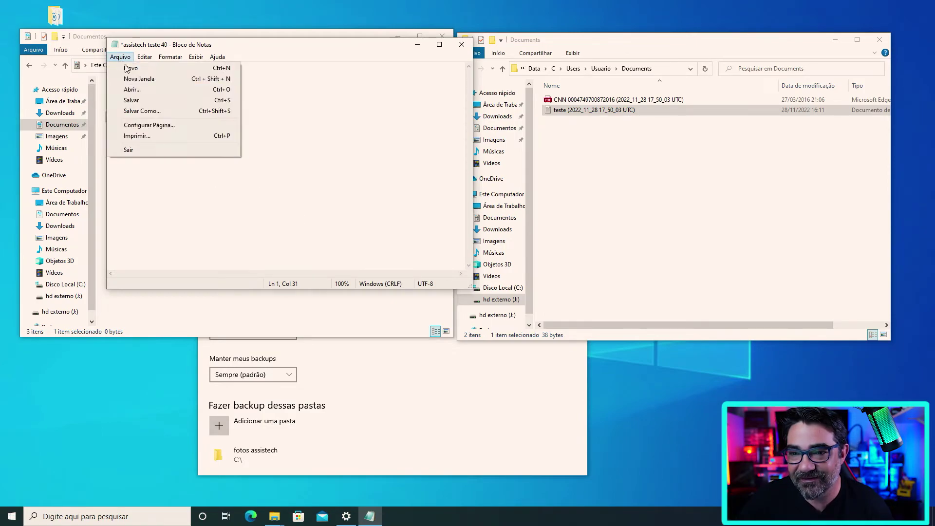
{"action": "left_click", "coordinate": [132, 101]}
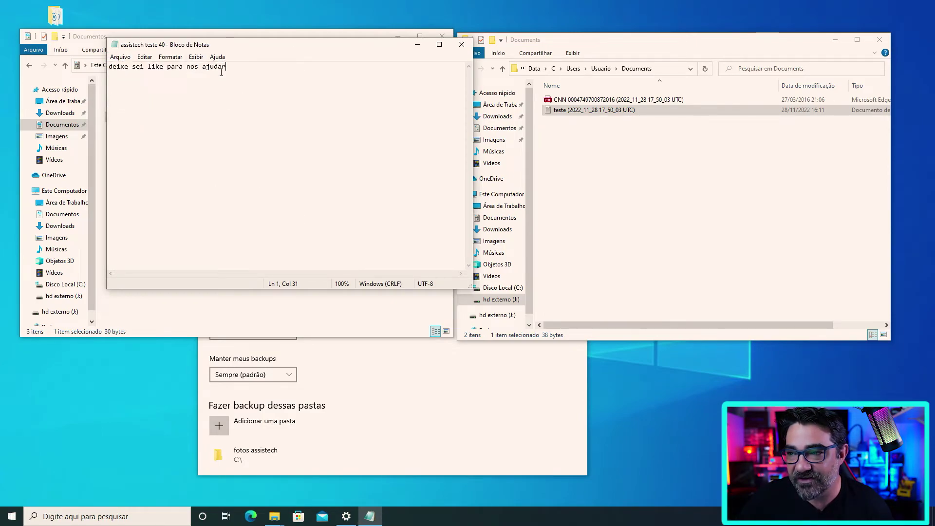
{"action": "left_click", "coordinate": [461, 44]}
- Add the line "gostou do video se inscreva!!!!!" to the local teste file, then save and close it
{"action": "double_click", "coordinate": [123, 107]}
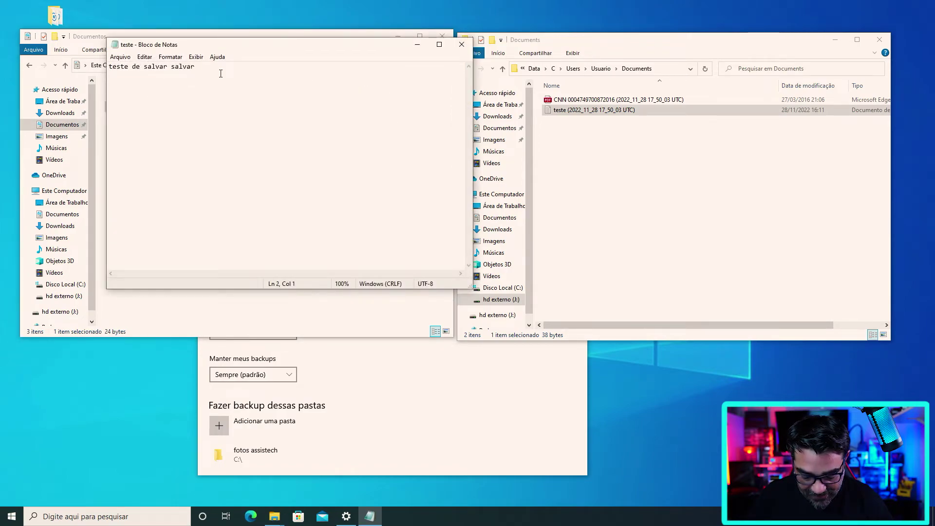
{"action": "type", "text": "gostou"}
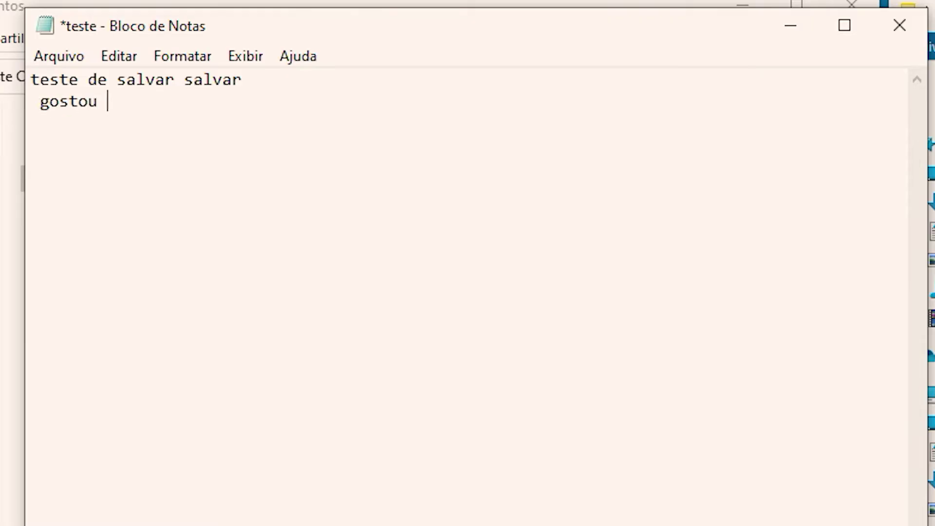
{"action": "type", "text": " do video se inscreva!!!!!"}
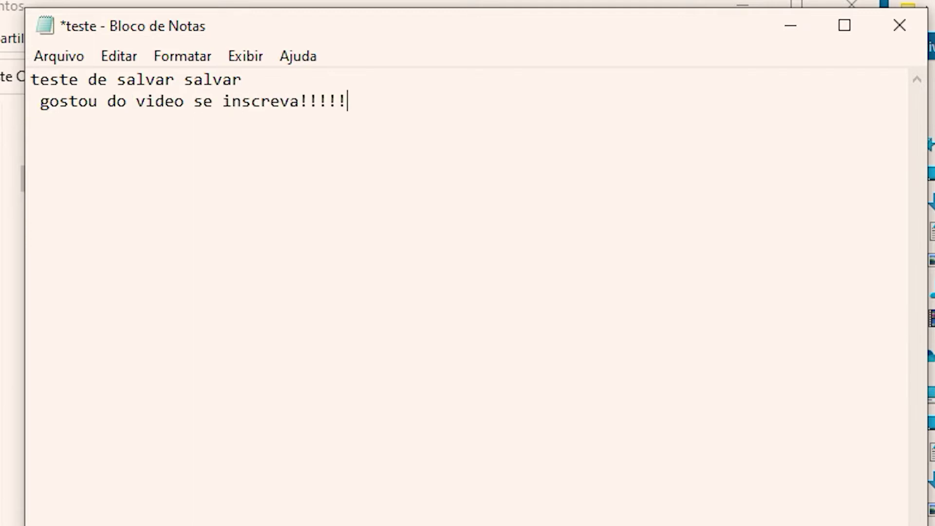
{"action": "left_click", "coordinate": [59, 56]}
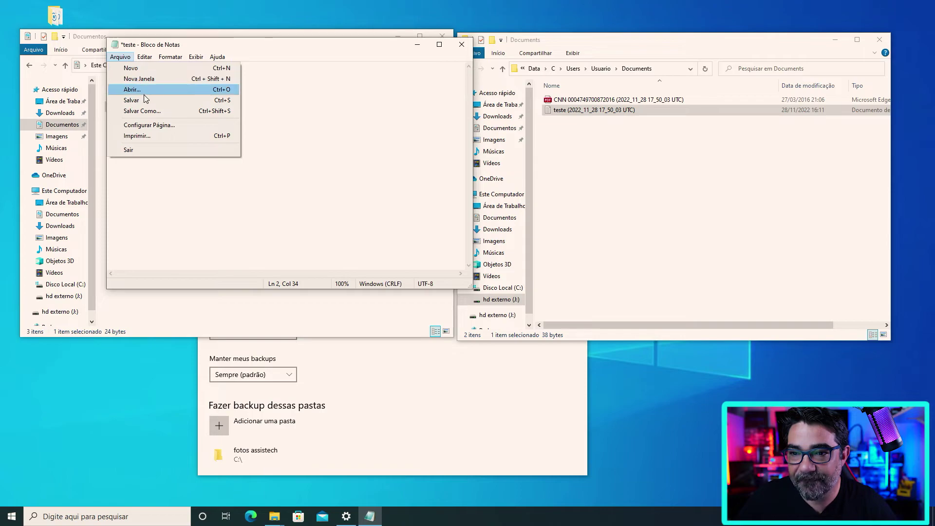
{"action": "left_click", "coordinate": [123, 136]}
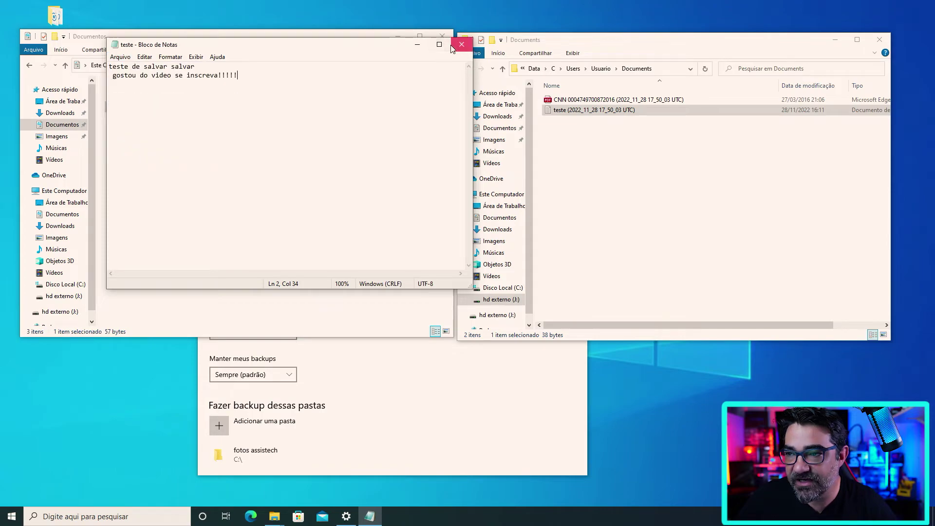
{"action": "left_click", "coordinate": [452, 47]}
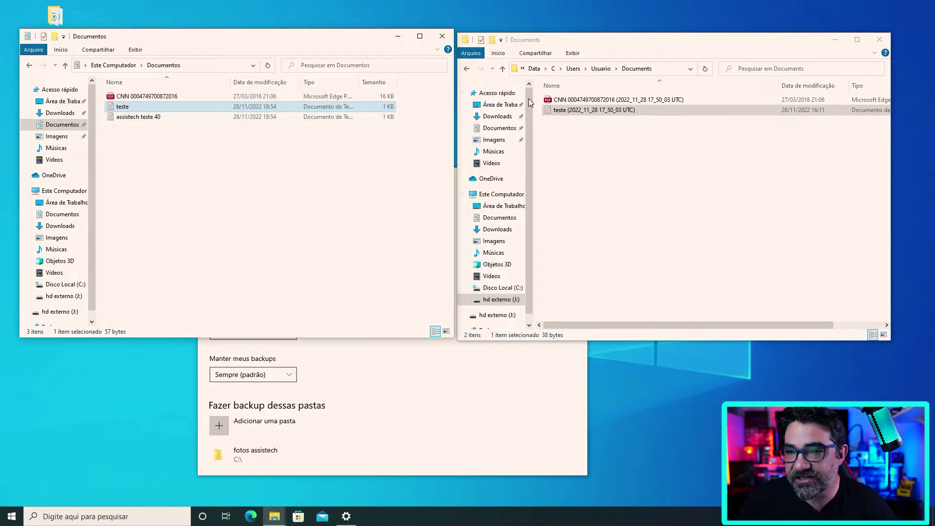
- Bring the backup options window forward, move it lower on the desktop and run another backup immediately
{"action": "left_click", "coordinate": [412, 373]}
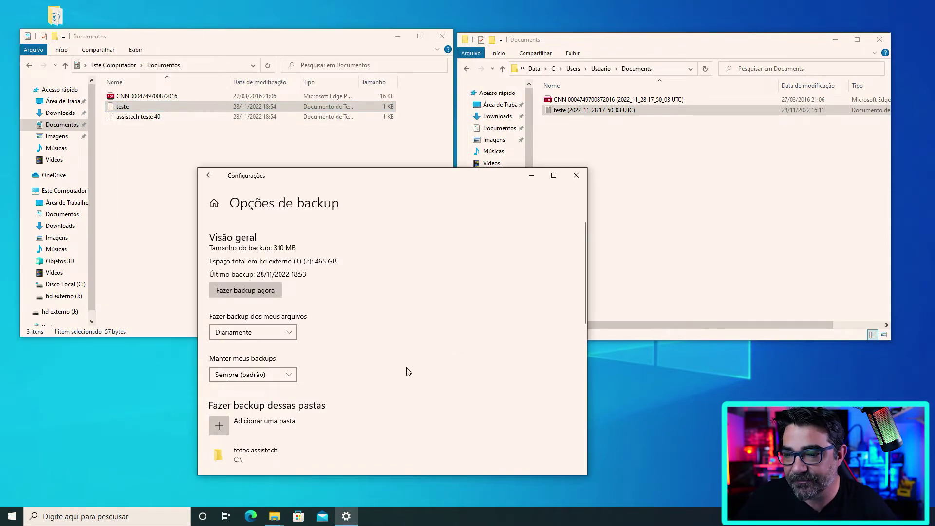
{"action": "left_click_drag", "start_coordinate": [372, 184], "coordinate": [284, 225]}
{"action": "left_click", "coordinate": [154, 335]}
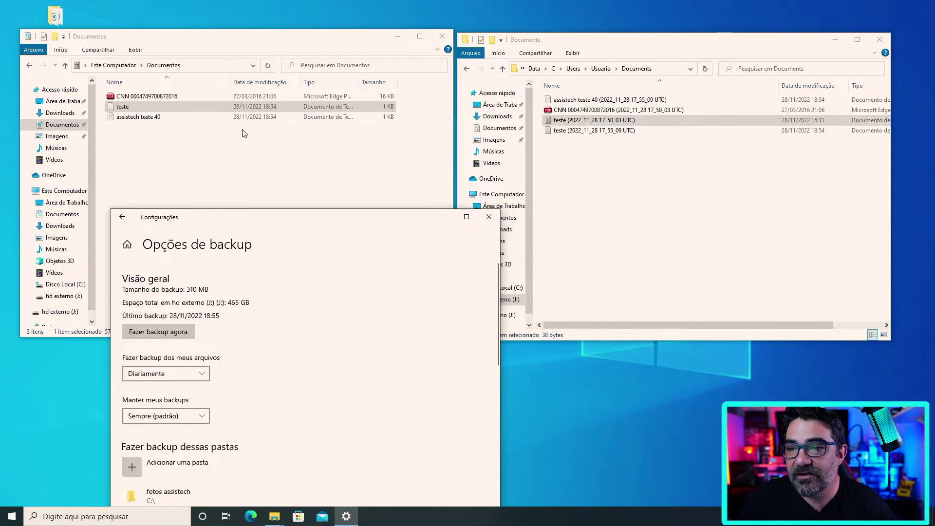
- Read the backup copy of assistech teste 40 and both dated backup versions of teste, closing each after viewing
{"action": "double_click", "coordinate": [576, 100]}
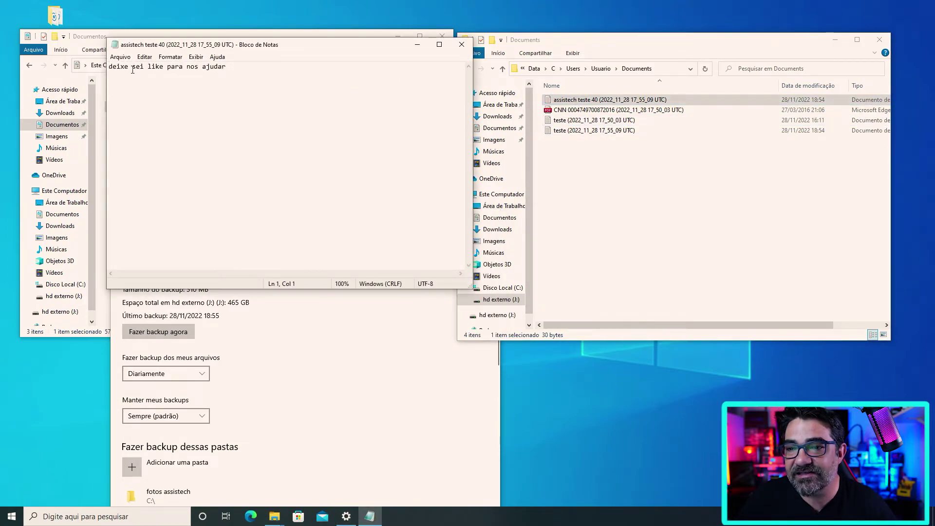
{"action": "left_click", "coordinate": [461, 45]}
{"action": "double_click", "coordinate": [579, 122]}
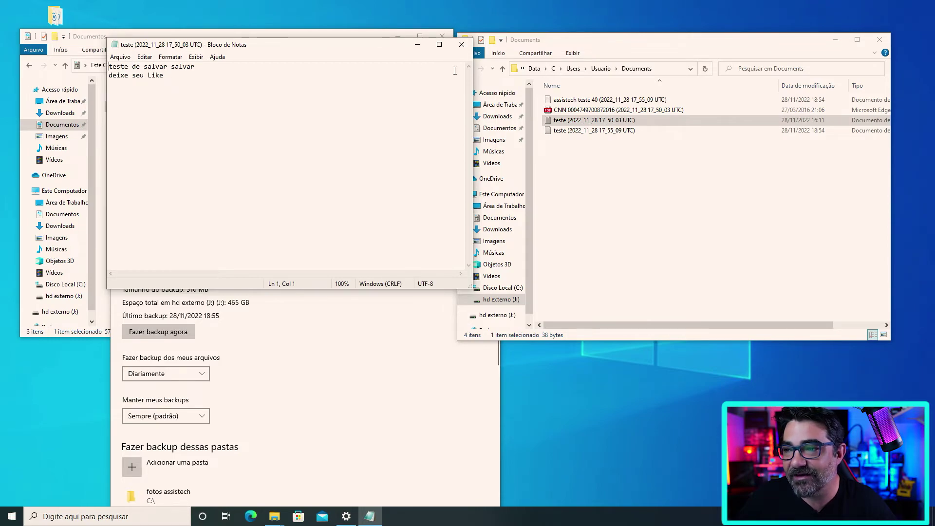
{"action": "left_click", "coordinate": [462, 44]}
{"action": "double_click", "coordinate": [602, 131]}
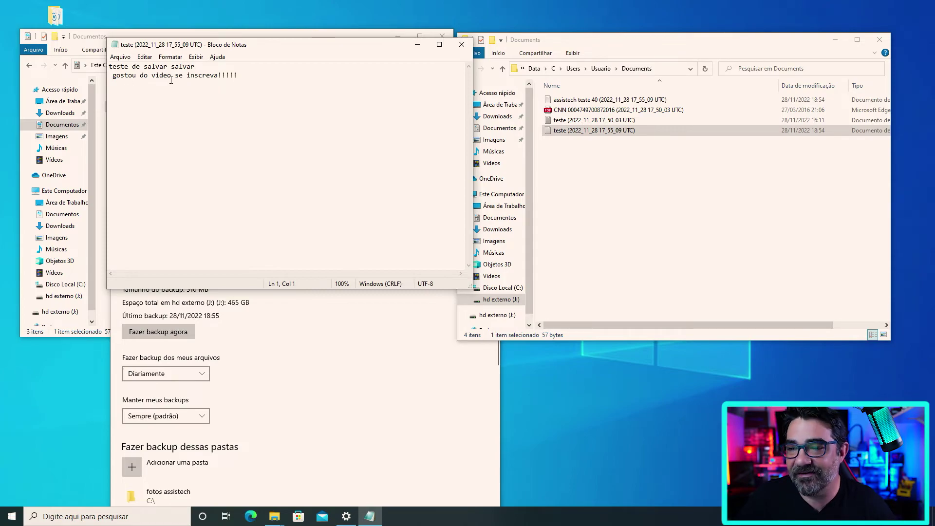
{"action": "left_click", "coordinate": [460, 45]}
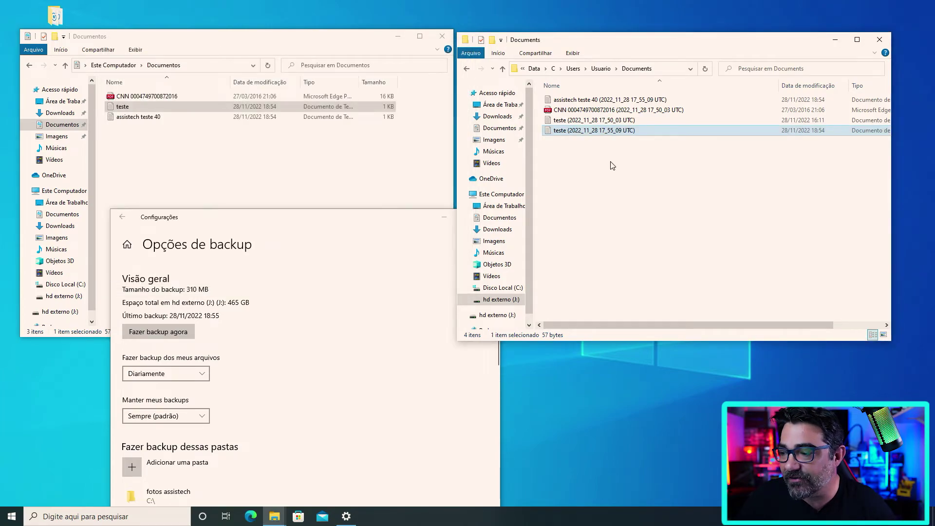
- Close the backup and local Documents windows and move the backup options window to the upper part of the desktop
{"action": "left_click", "coordinate": [257, 200]}
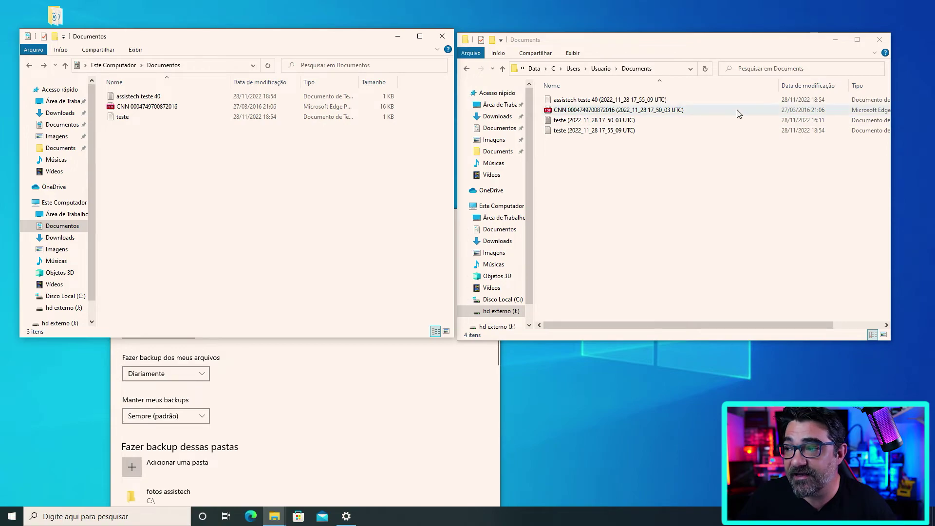
{"action": "left_click", "coordinate": [879, 39]}
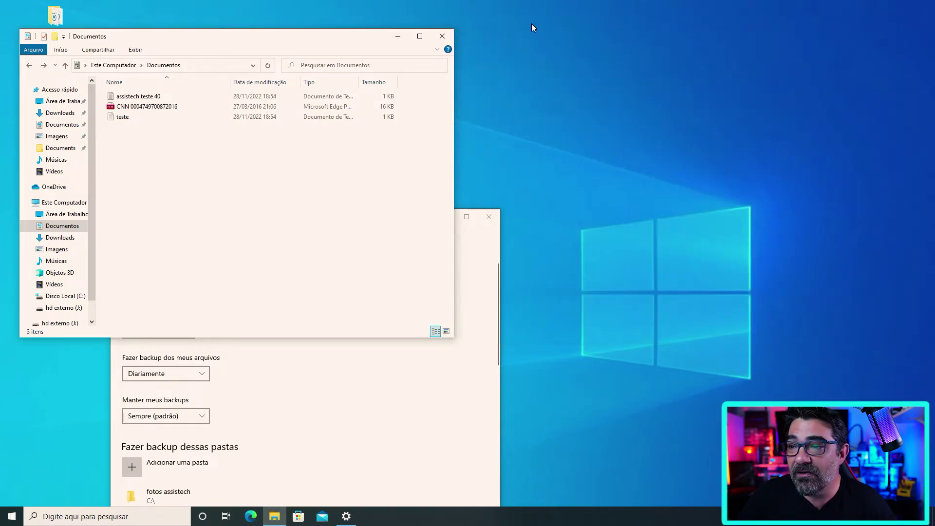
{"action": "left_click", "coordinate": [442, 36]}
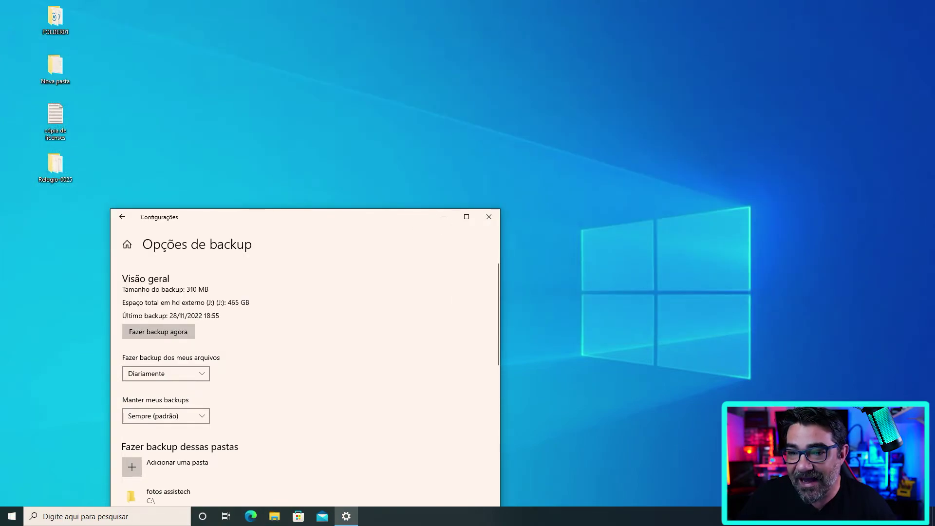
{"action": "left_click_drag", "start_coordinate": [340, 217], "coordinate": [338, 47]}
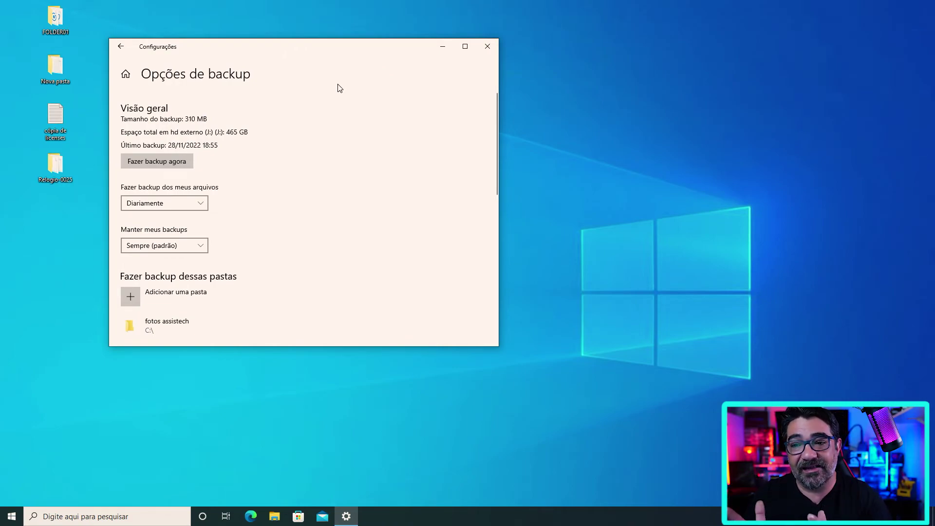